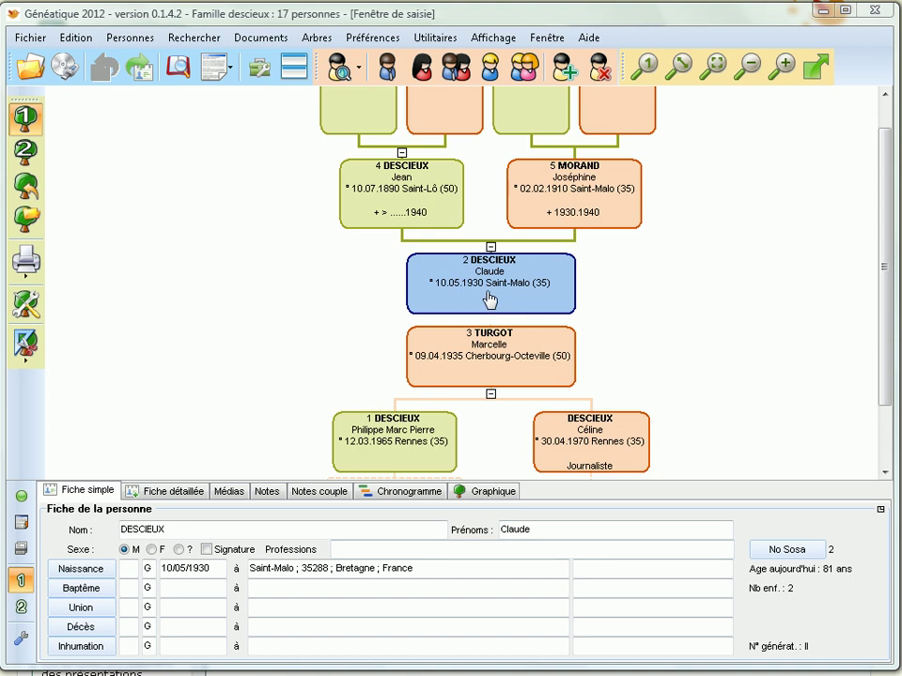
Step: Add the matching portrait from the computer's Famille folder to the media of person number 2, and show it in the Fiche simple
click(225, 493)
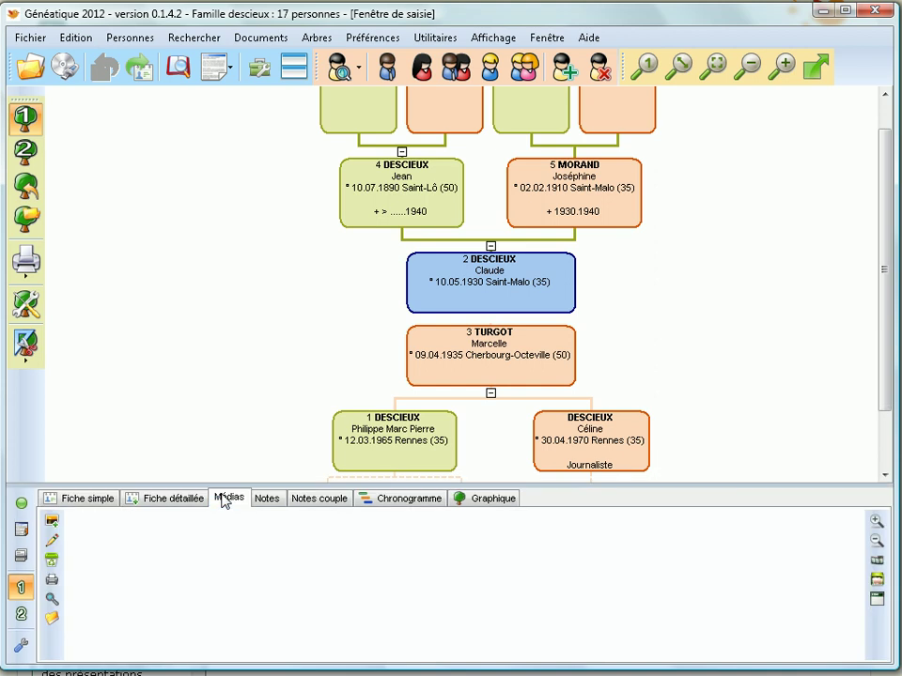
click(53, 522)
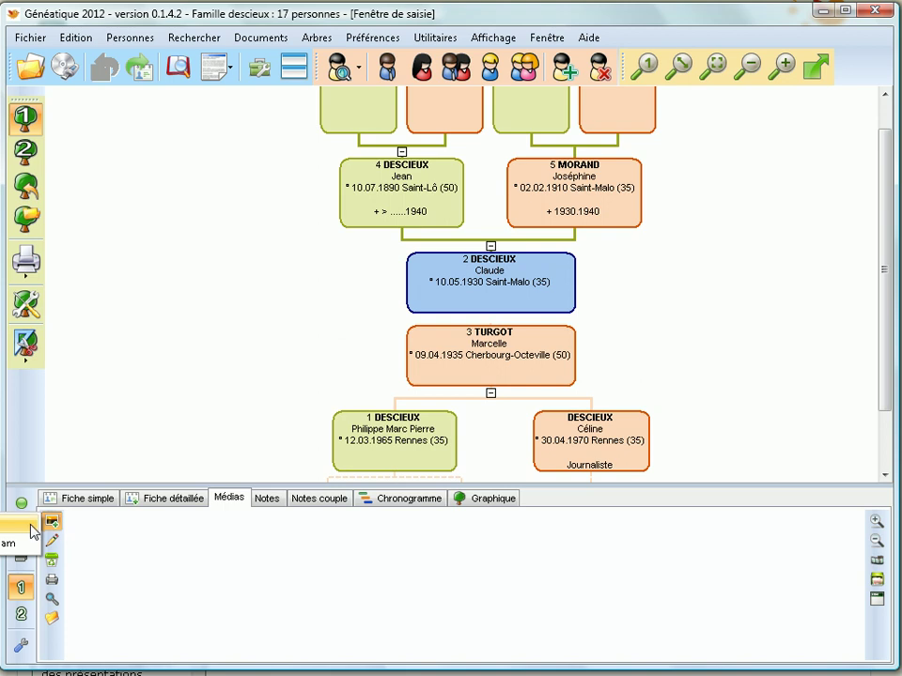
click(33, 531)
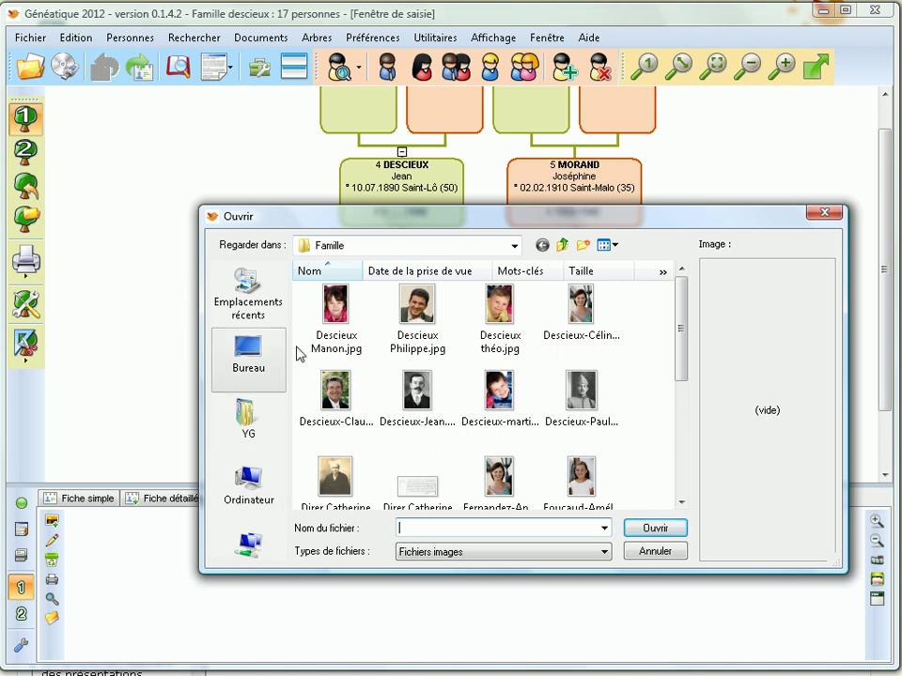
click(362, 248)
click(365, 250)
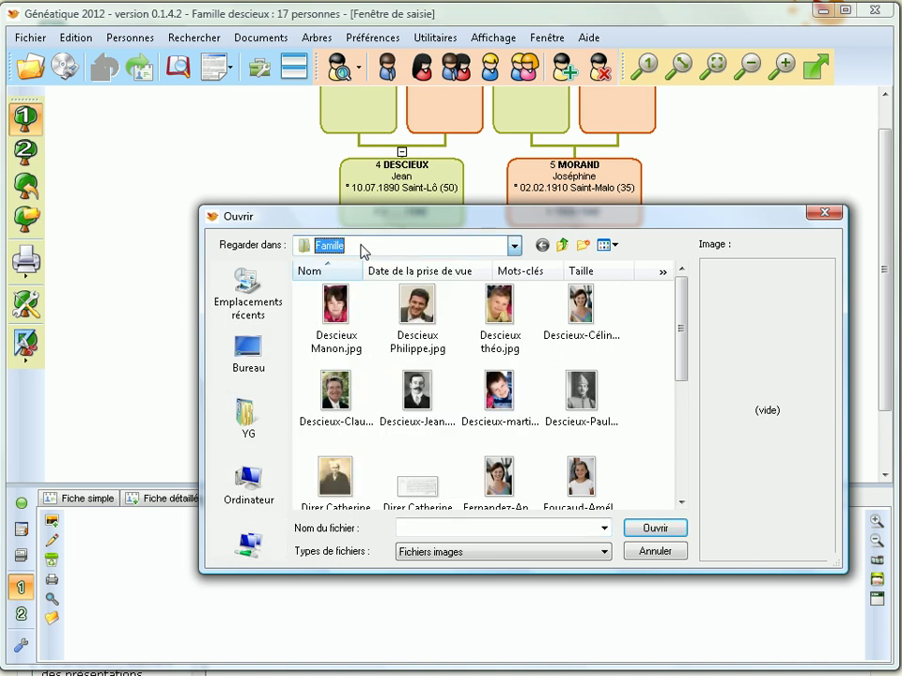
click(341, 393)
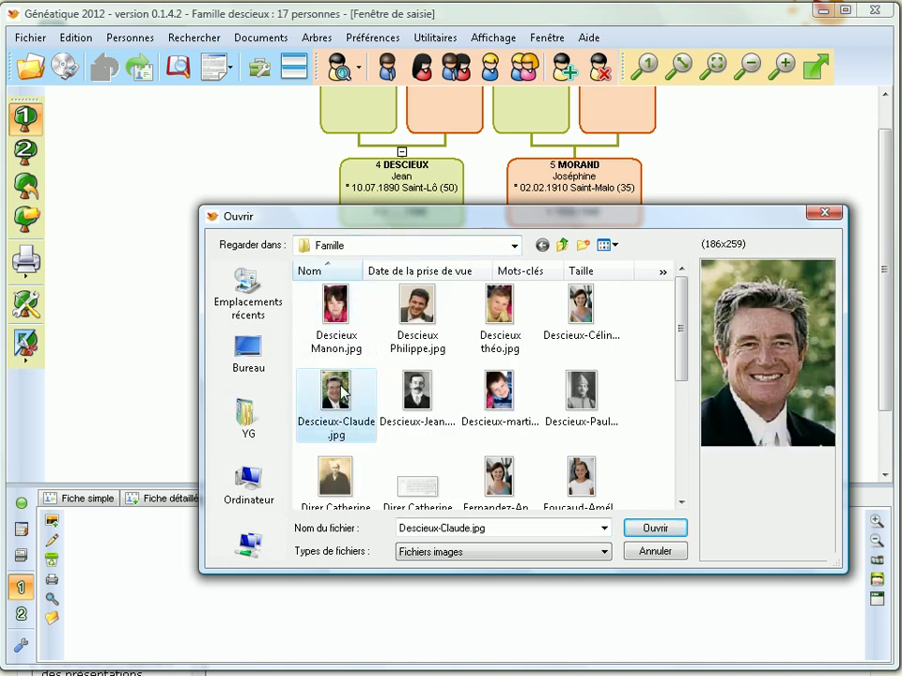
click(637, 532)
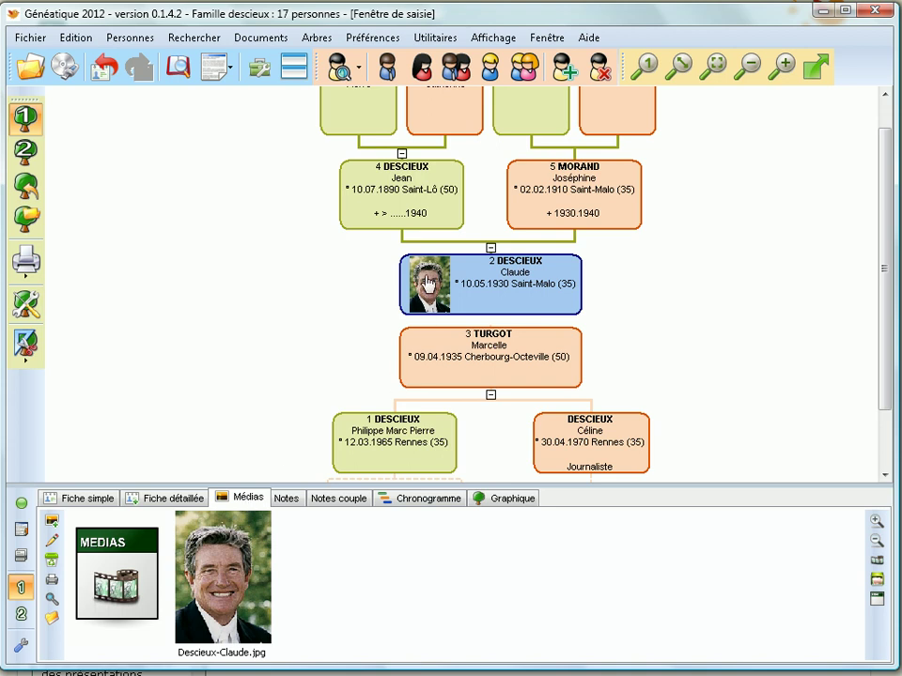
click(103, 498)
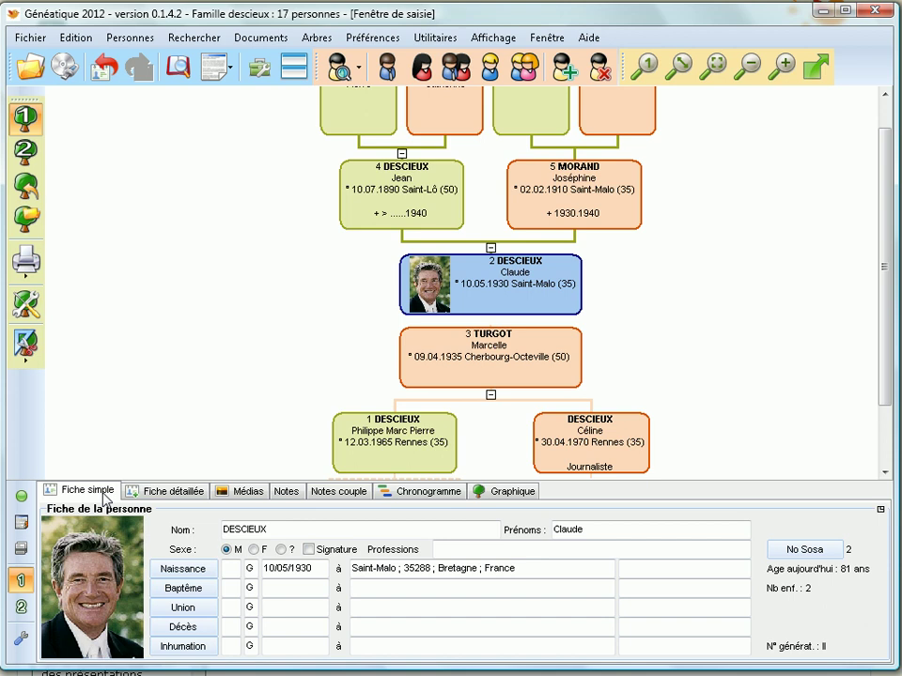
click(365, 458)
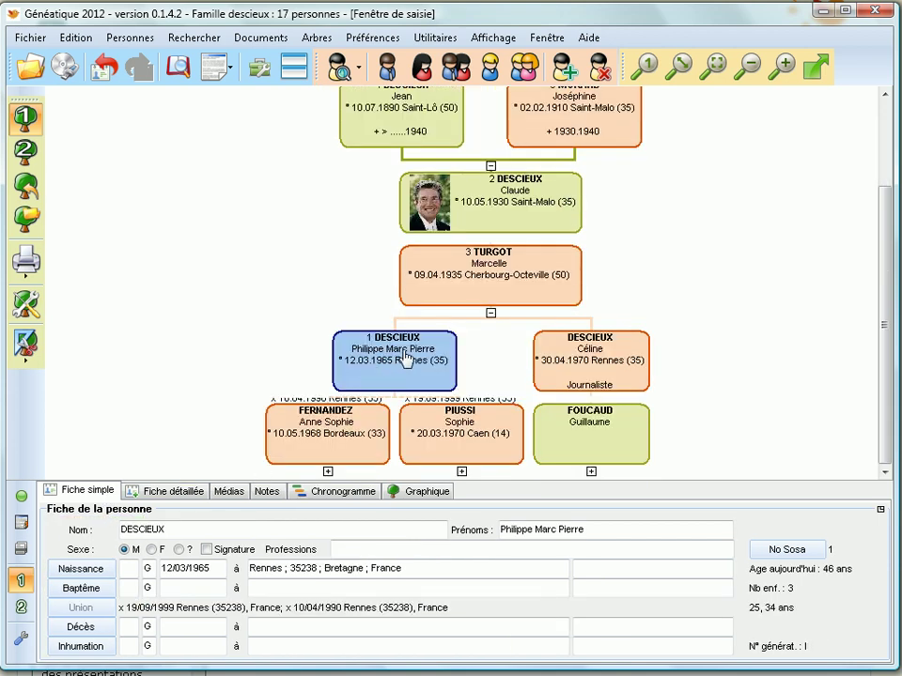
click(232, 496)
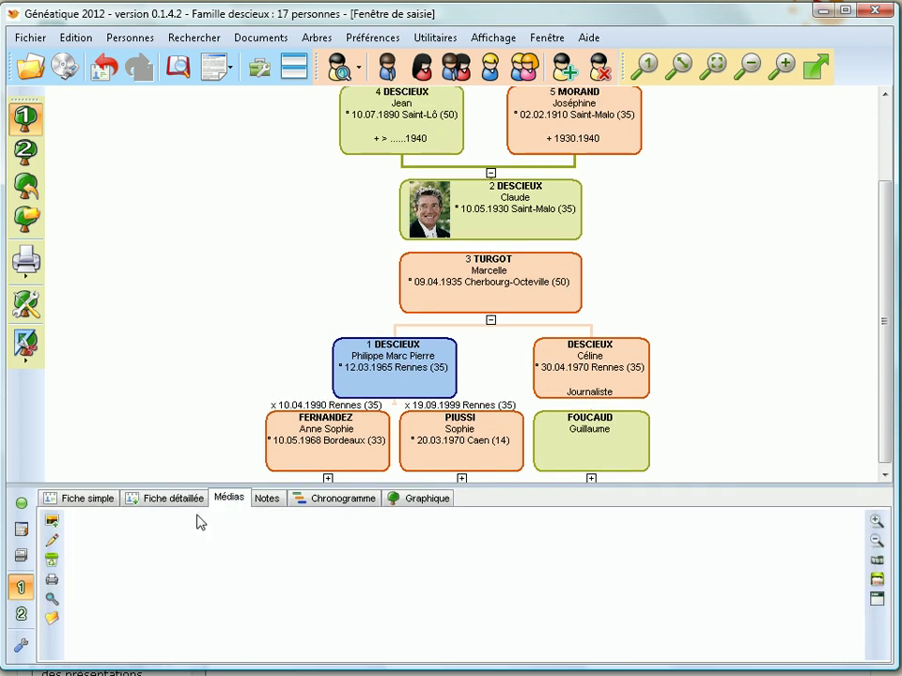
click(51, 524)
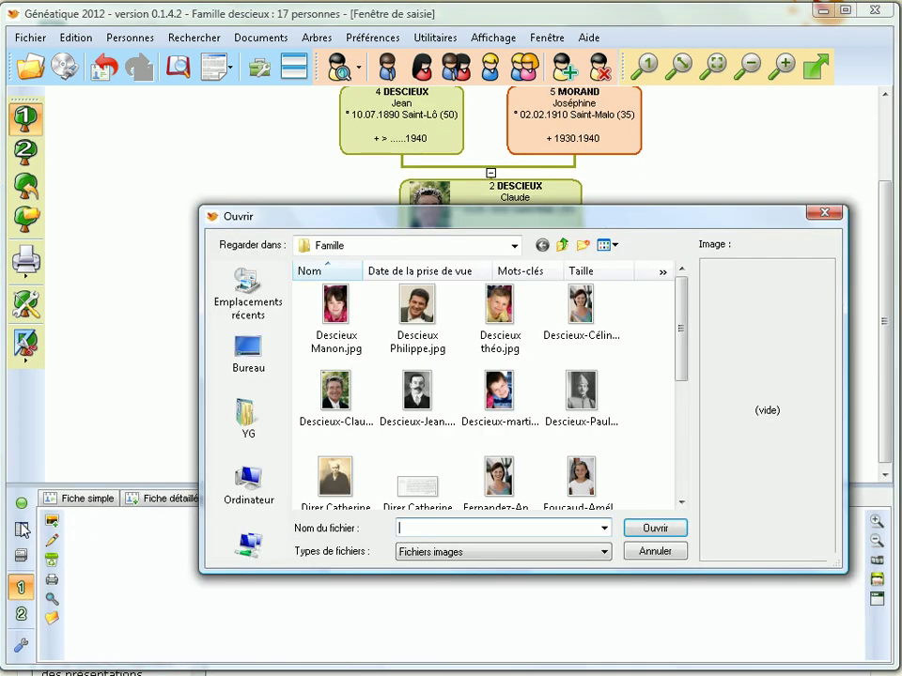
click(421, 309)
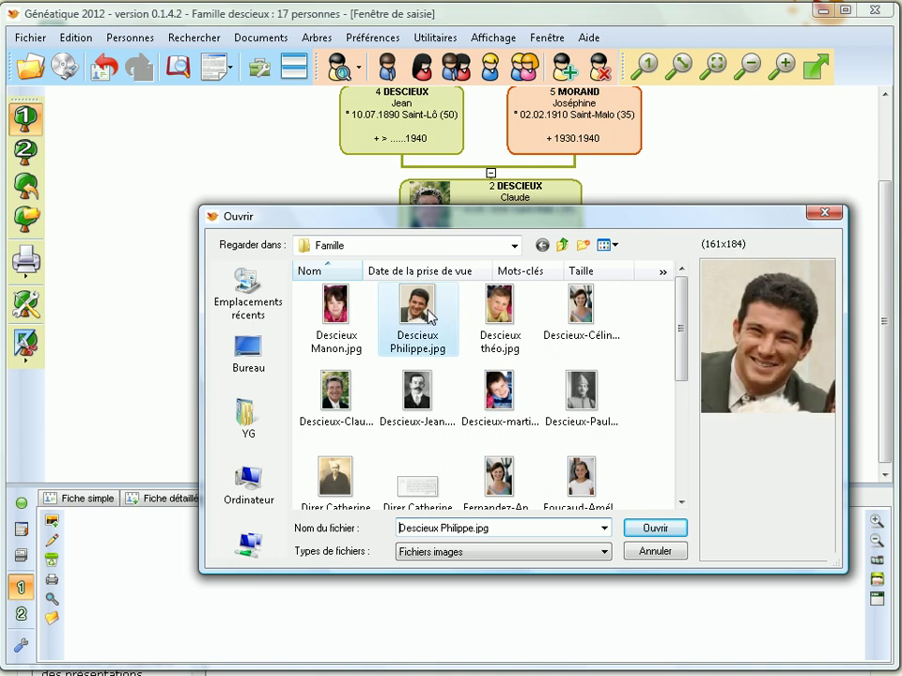
click(654, 528)
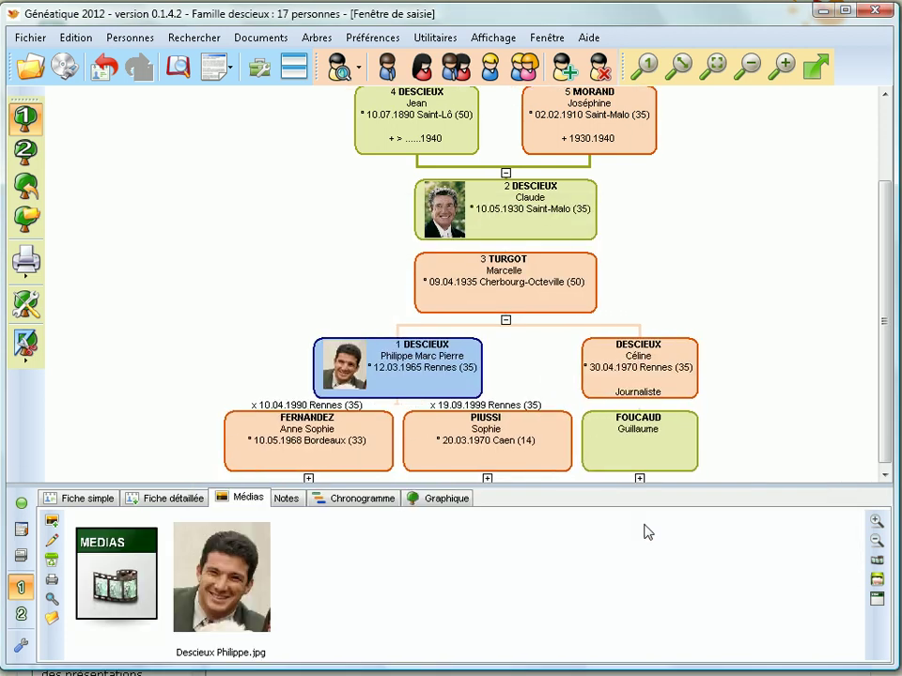
Step: Expand the branch of person number 1's first wife and add the matching portrait from the Famille folder to their son
click(308, 474)
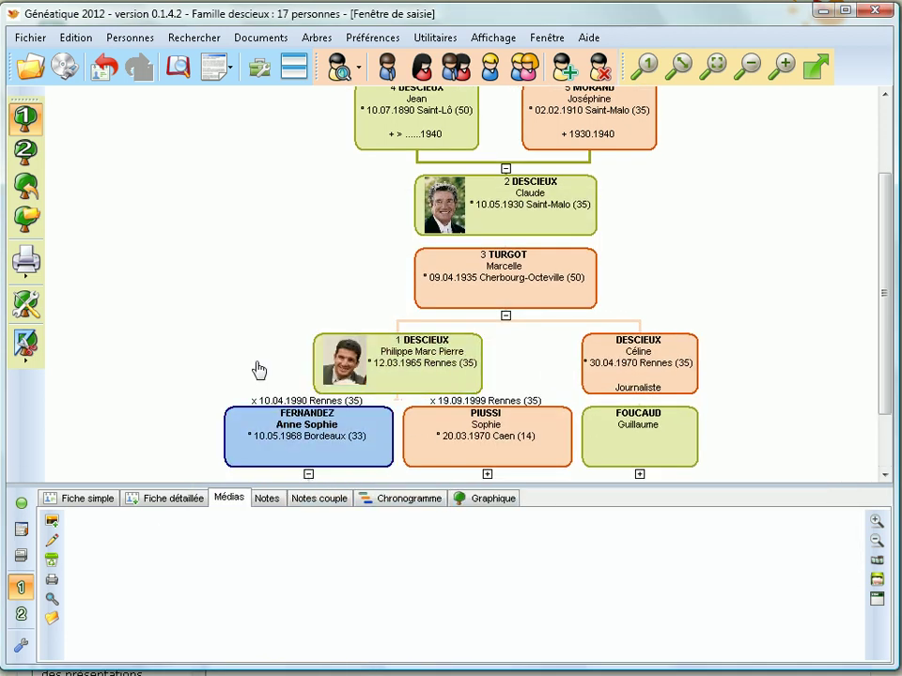
click(304, 424)
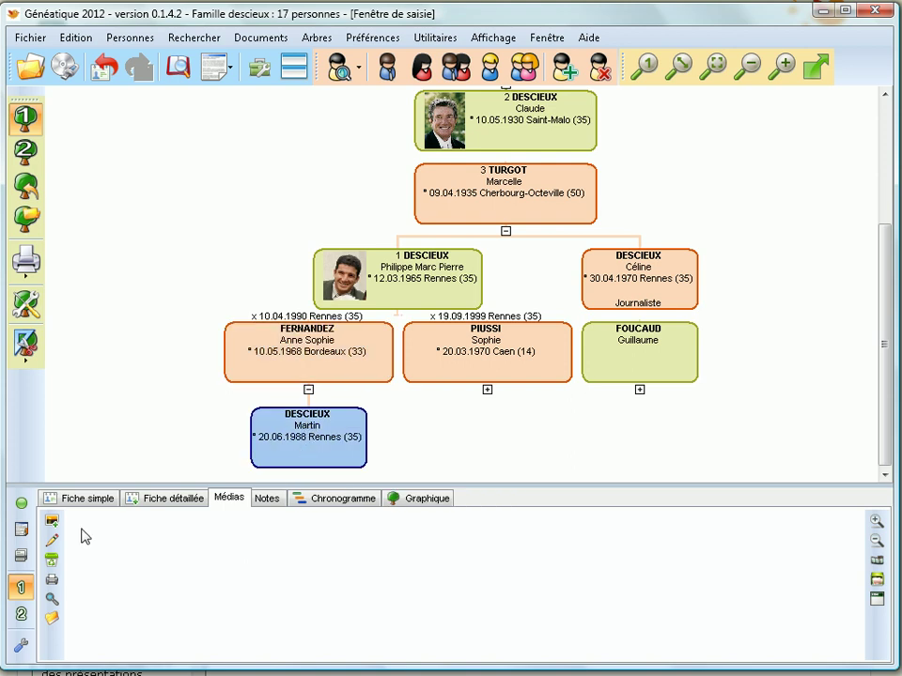
click(53, 522)
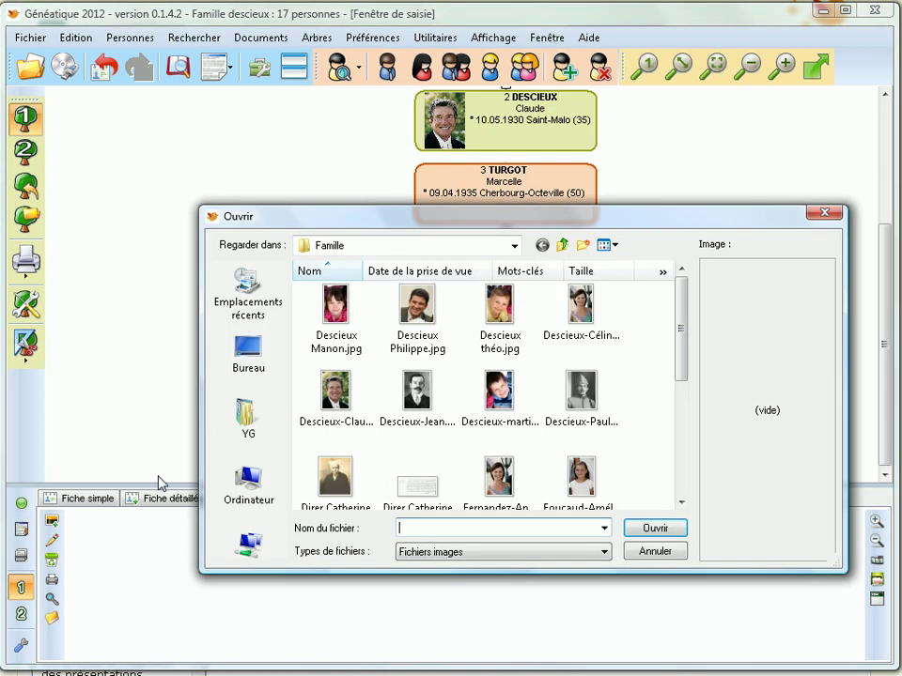
double_click(500, 434)
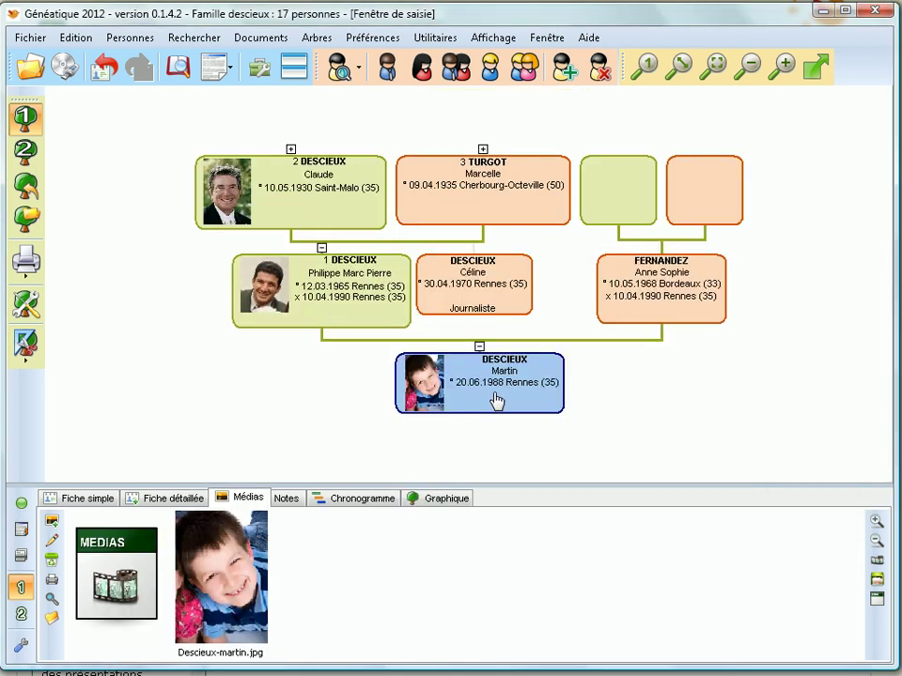
Step: Recentre the tree on person number 2 and expand the first daughter-in-law's branch to view the added portraits
click(302, 215)
scroll(519, 319, down, 3)
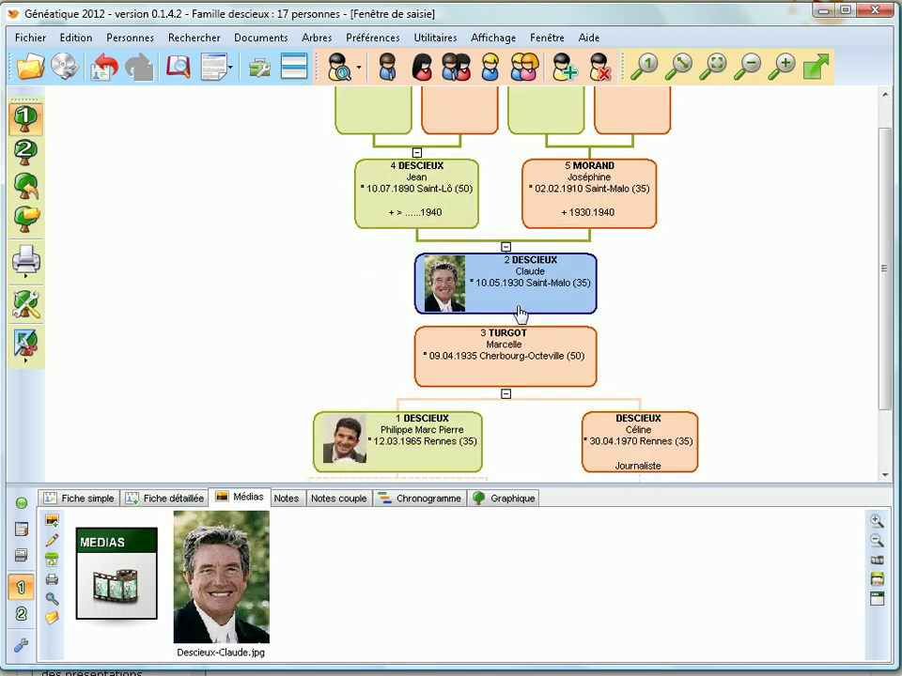
scroll(519, 314, down, 1)
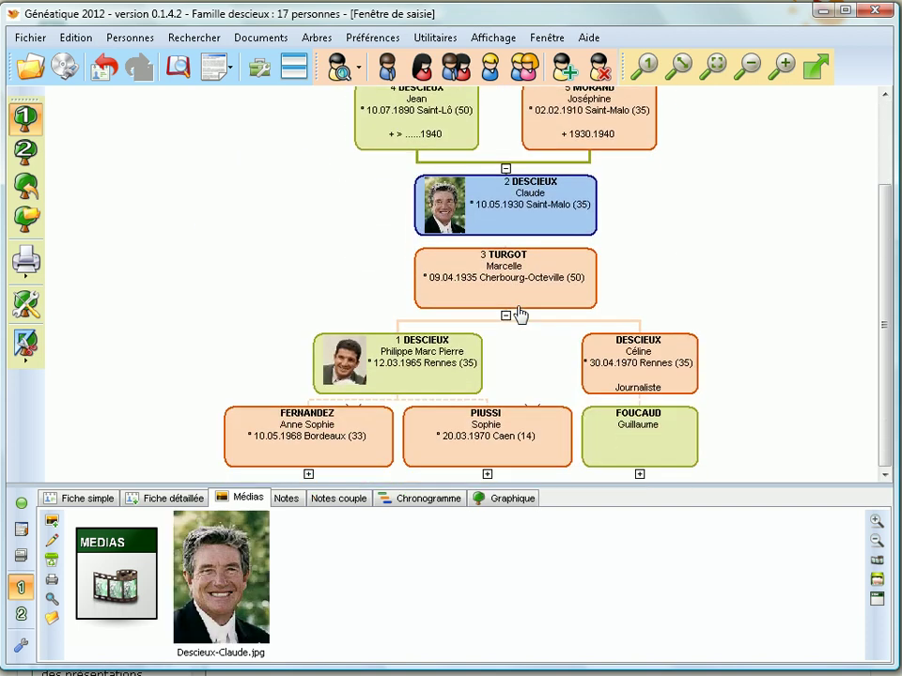
click(309, 474)
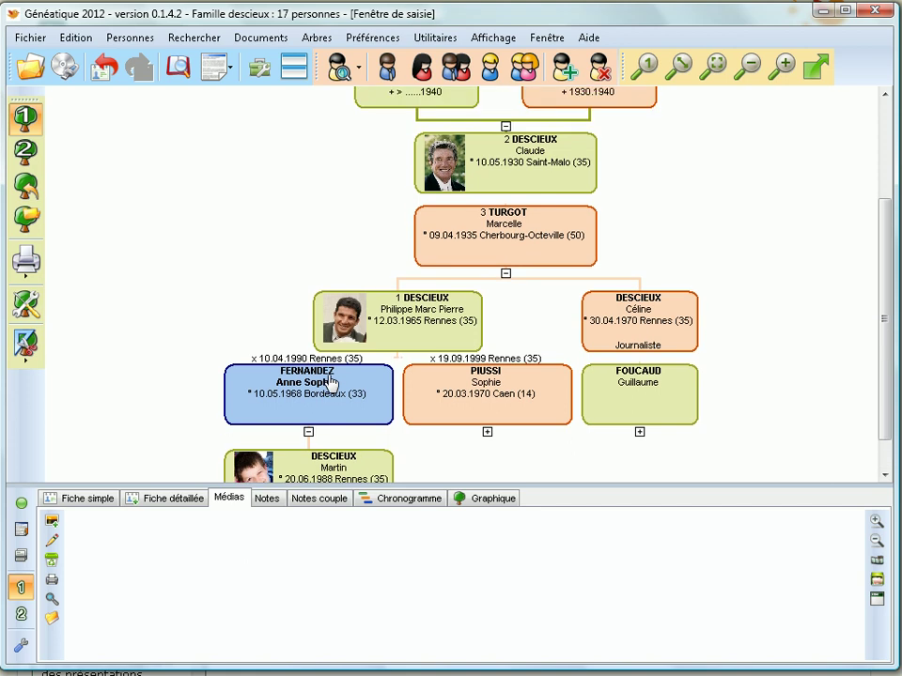
scroll(333, 378, up, 3)
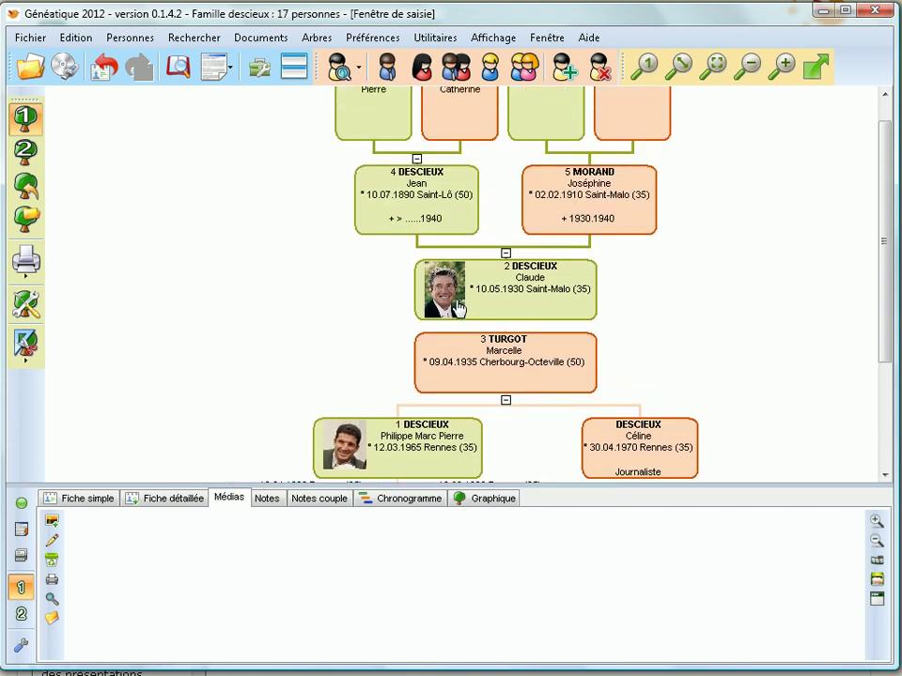
Step: Check which file types can be added to person number 2's media, and cancel without adding a file
click(456, 307)
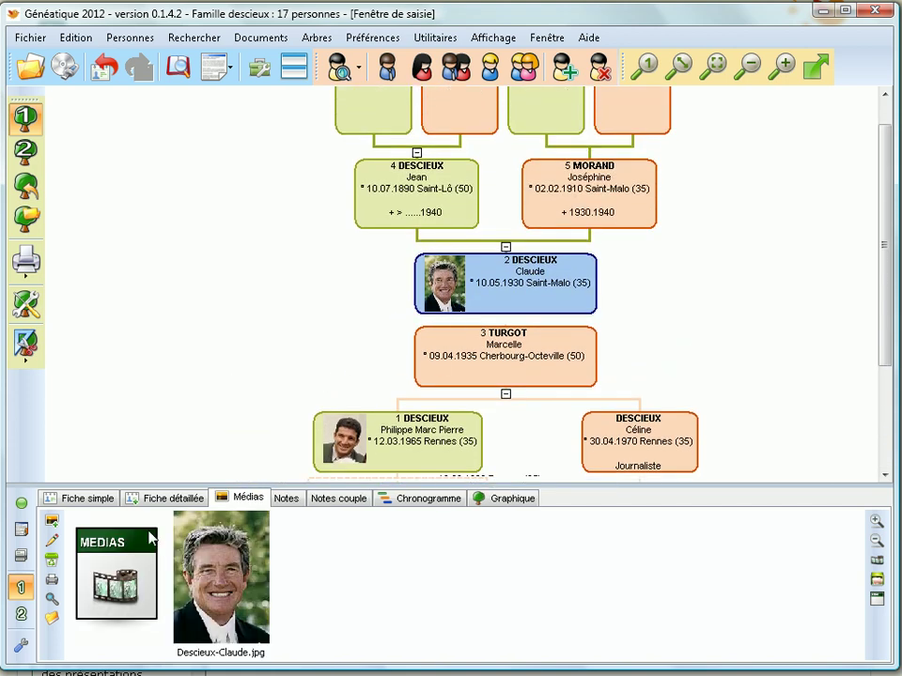
click(52, 522)
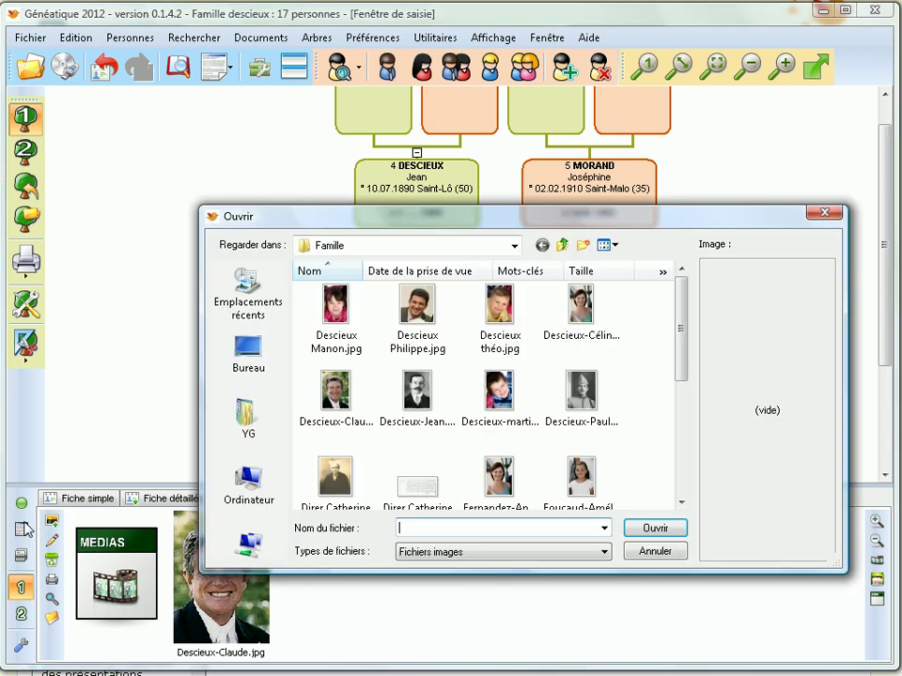
click(453, 554)
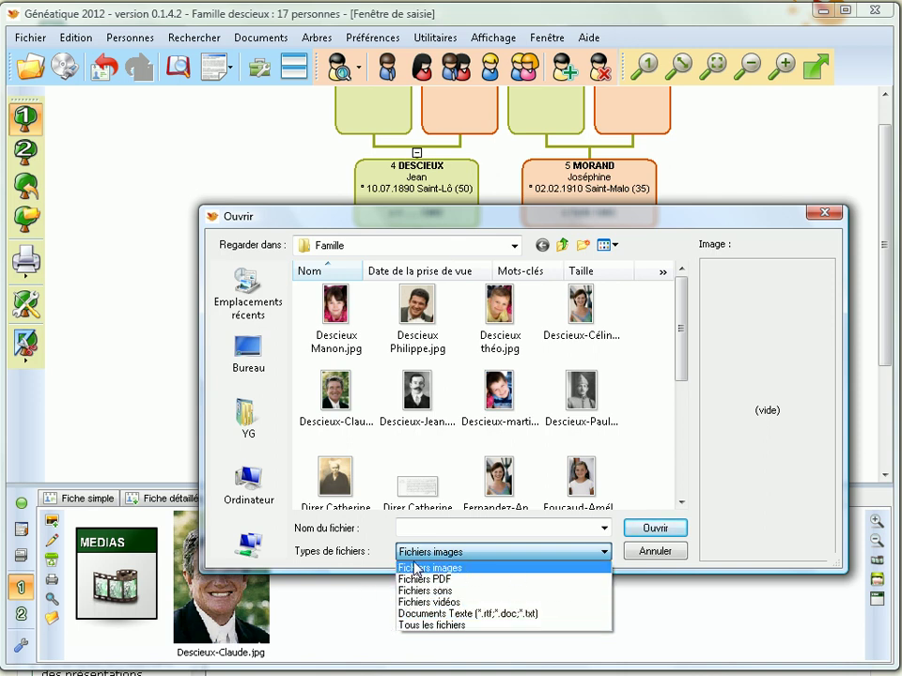
click(643, 554)
click(644, 556)
Step: Open the detailed Naissance record of person number 9 and view its list of Rubriques before collapsing it again
scroll(477, 349, up, 1)
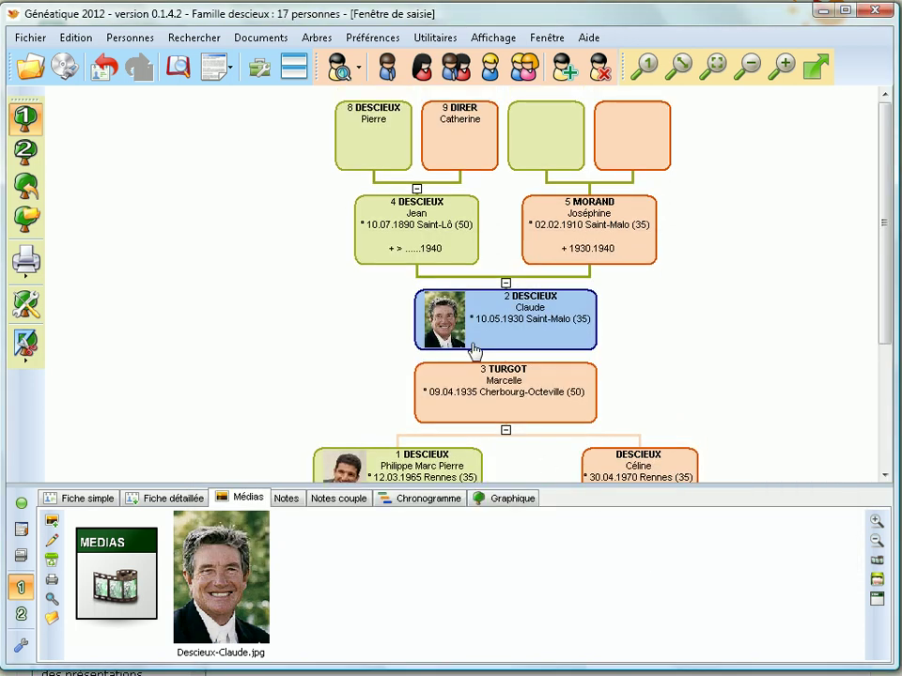
click(454, 152)
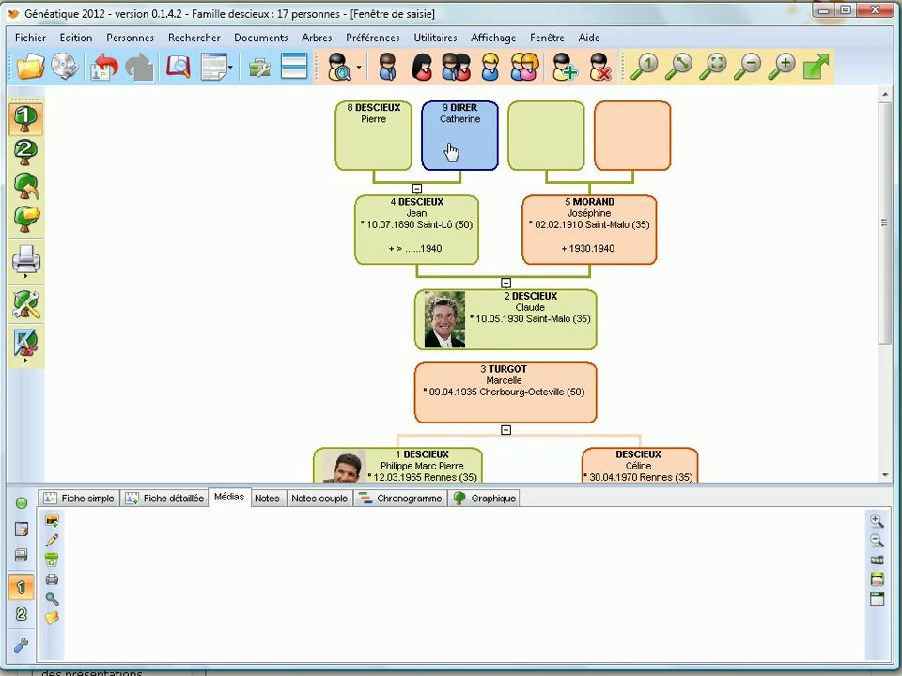
click(88, 498)
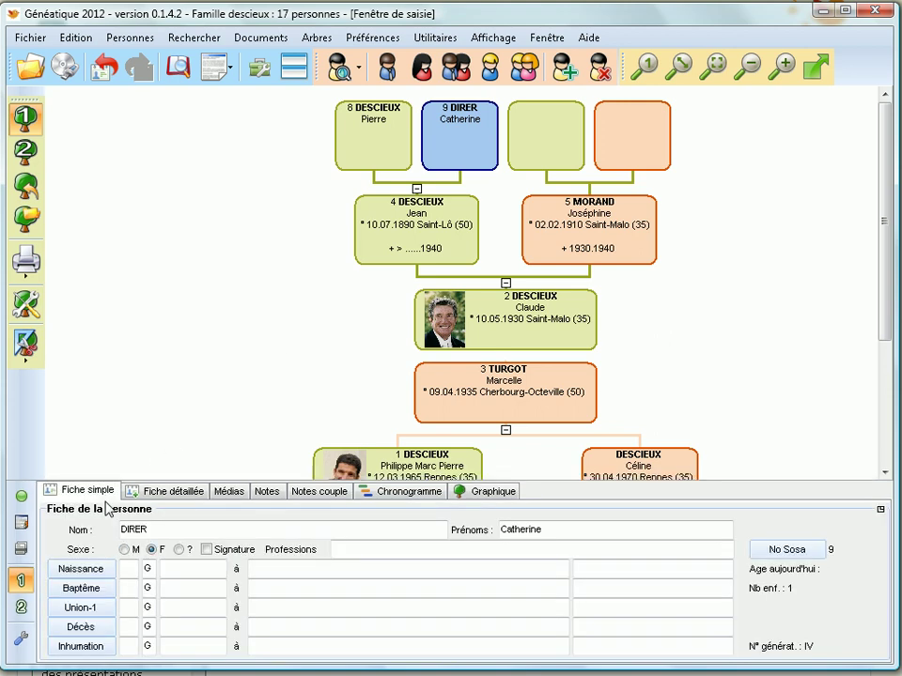
click(96, 570)
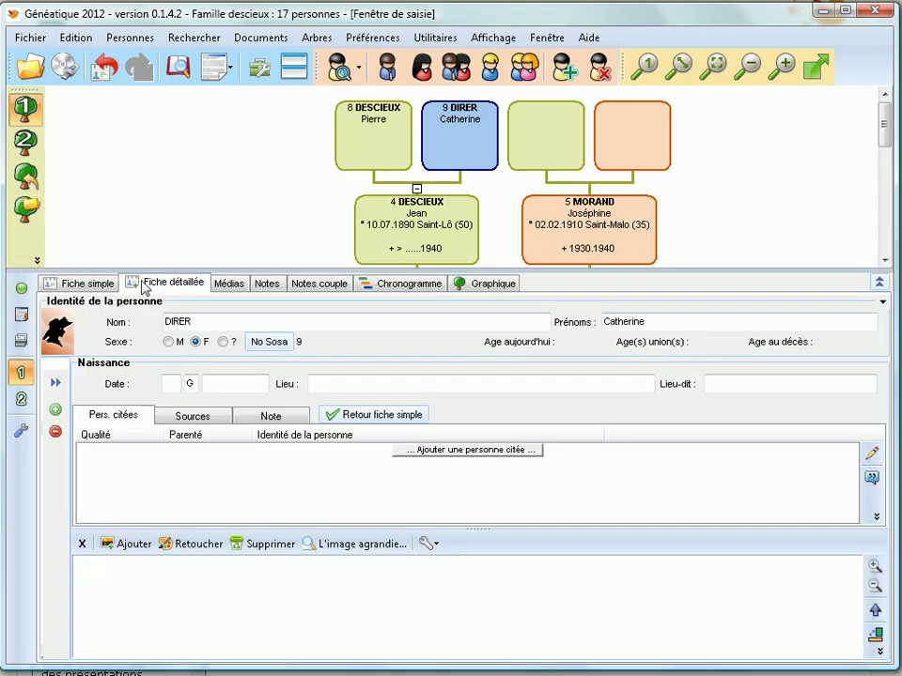
click(55, 383)
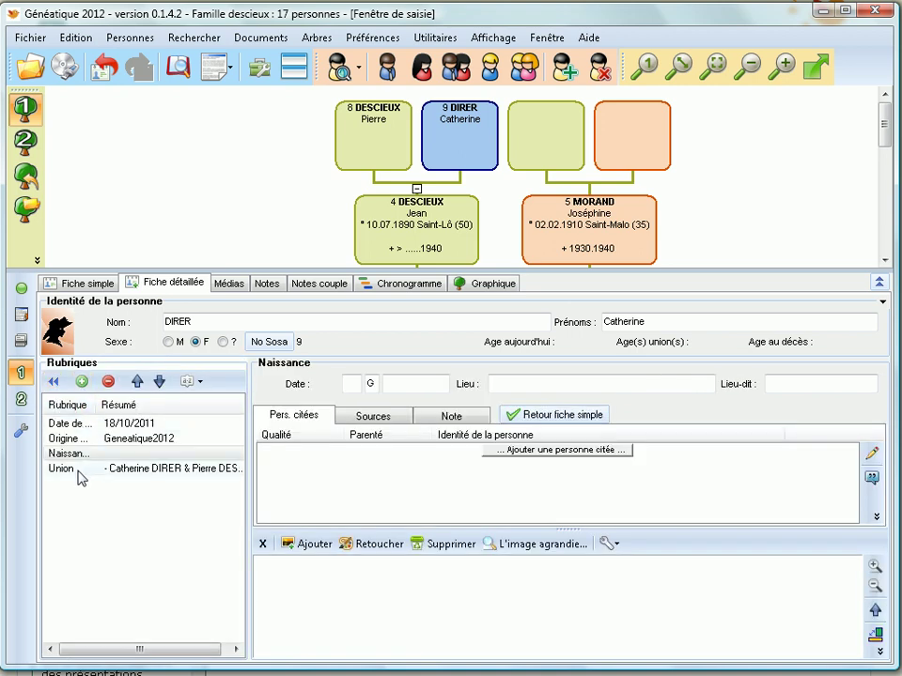
click(54, 382)
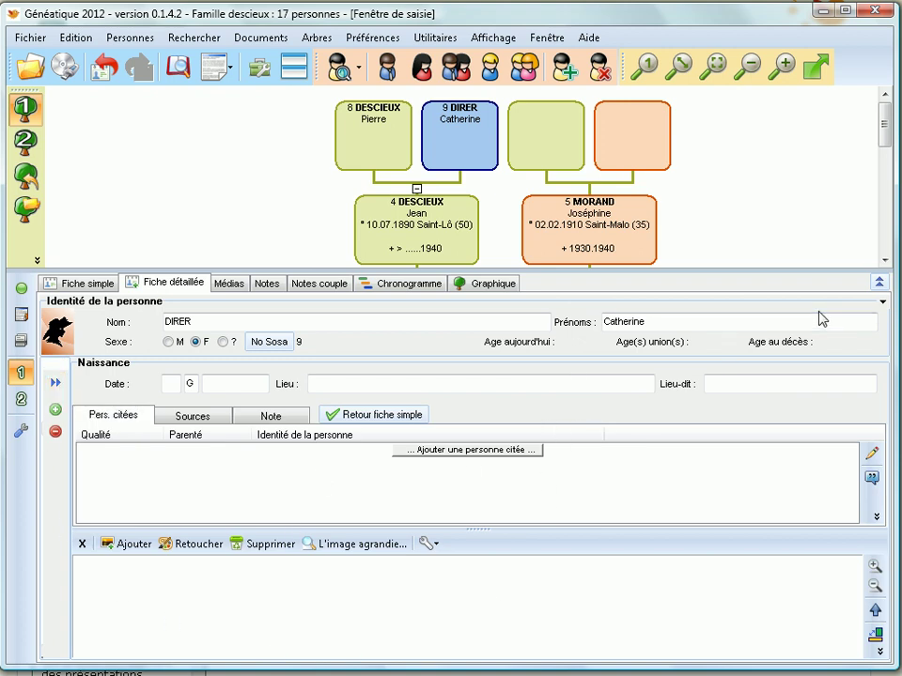
Step: Enlarge the birth record's media area and add the scanned Guiclan 1861 birth document from the computer's Famille folder
click(879, 285)
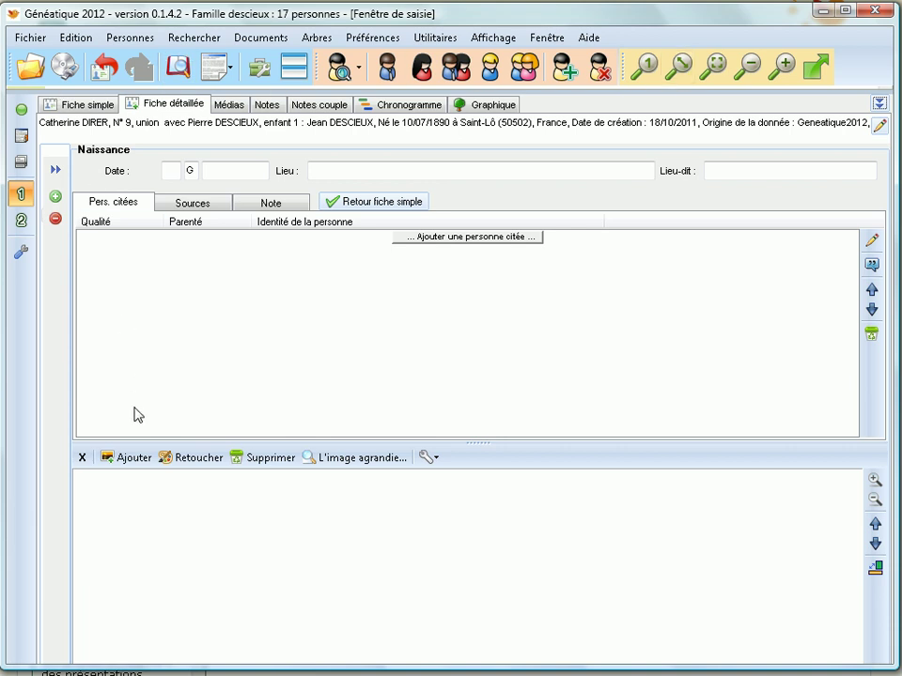
drag(133, 440, 134, 325)
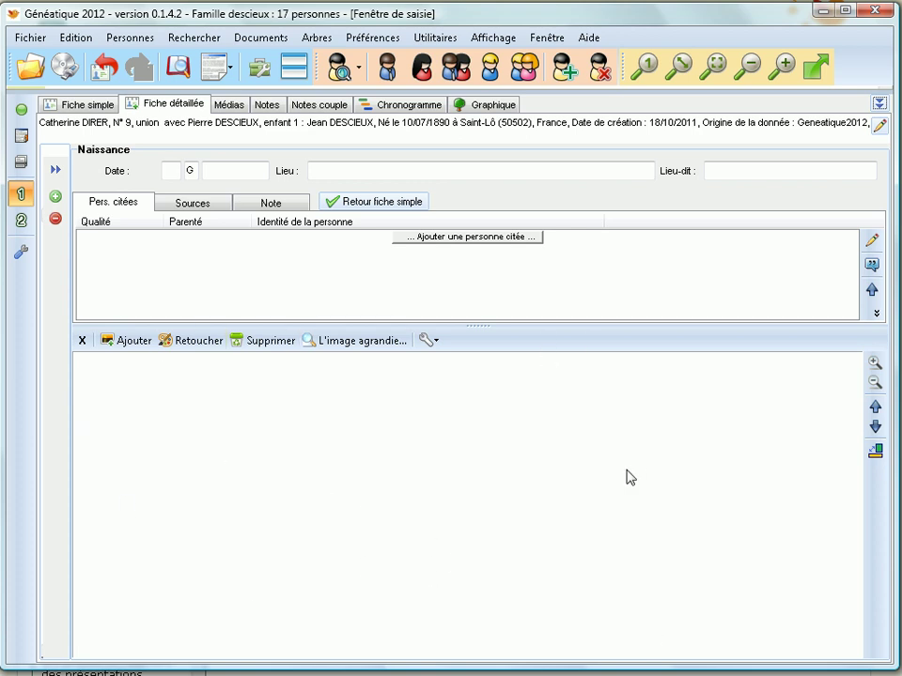
click(122, 344)
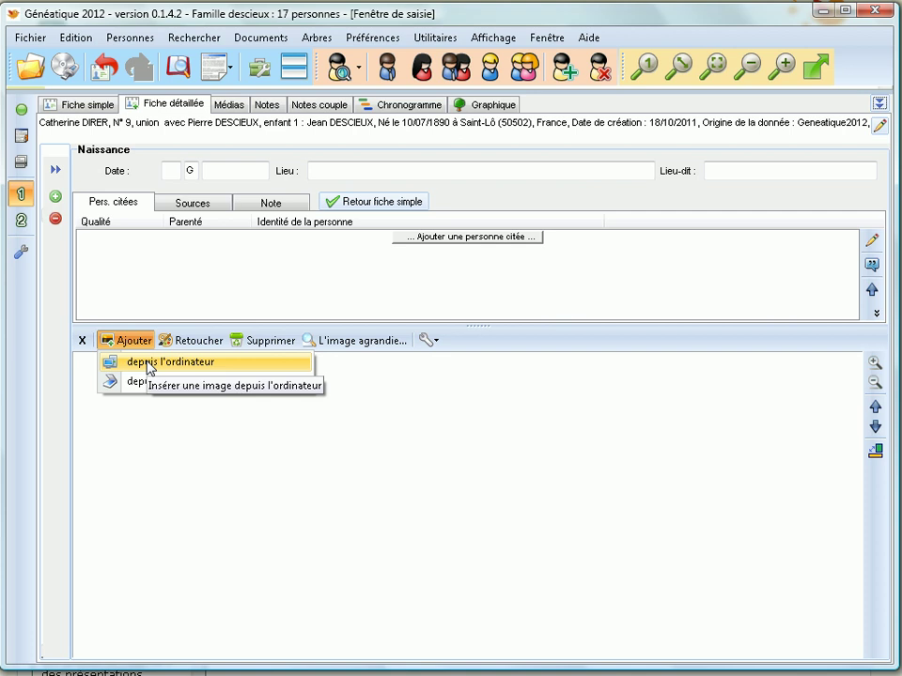
click(147, 364)
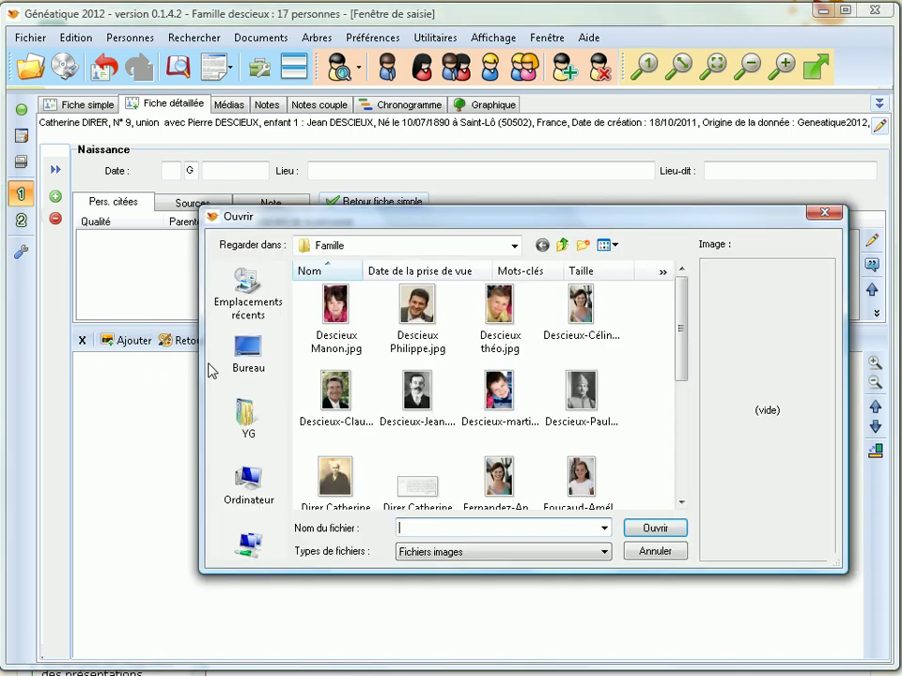
click(415, 497)
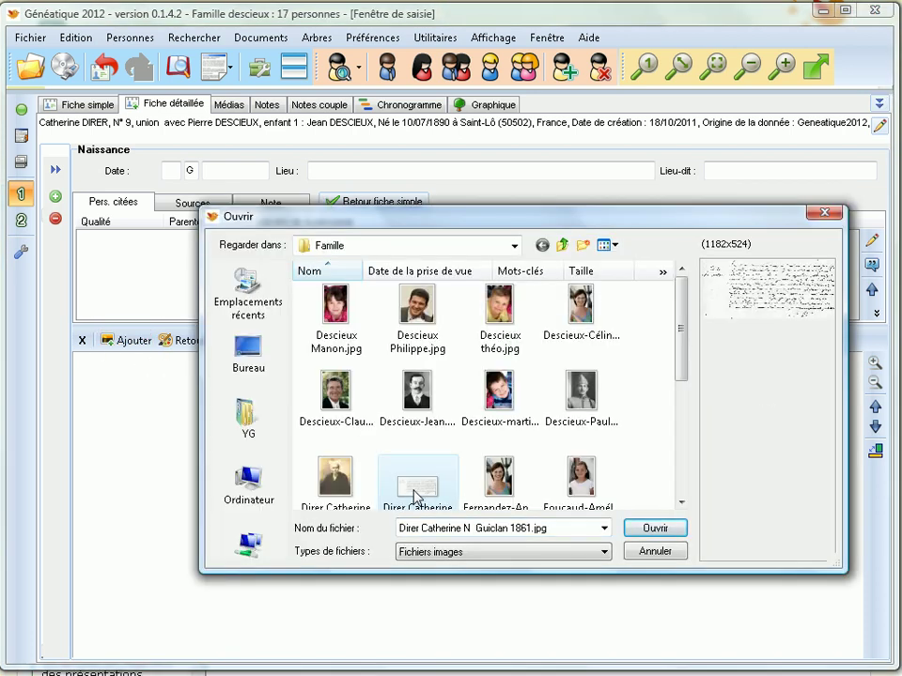
click(642, 528)
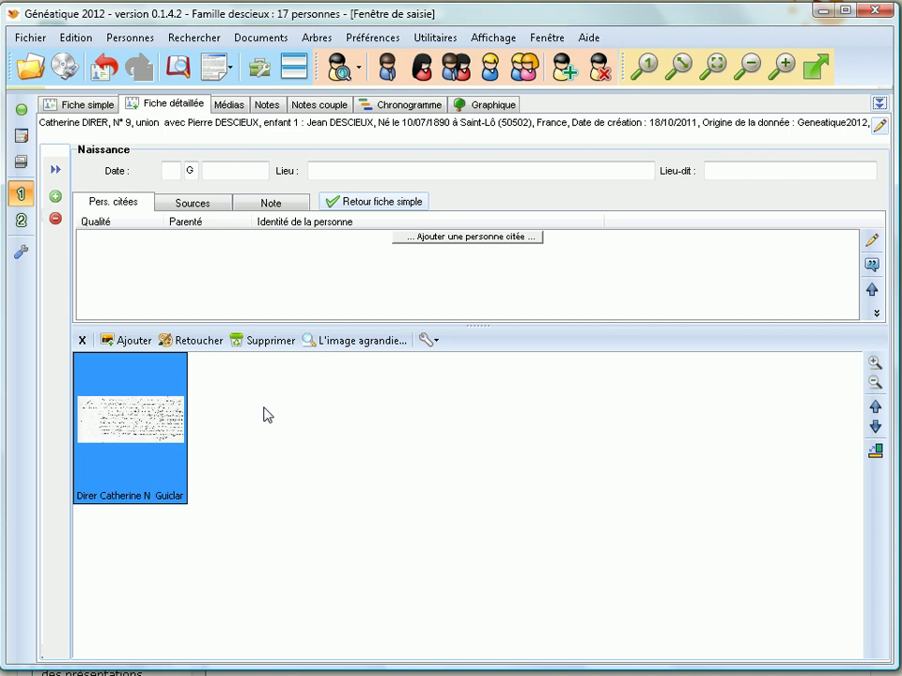
Step: Display the scanned birth document enlarged and fitted to the viewer's width, and read through its text
click(340, 341)
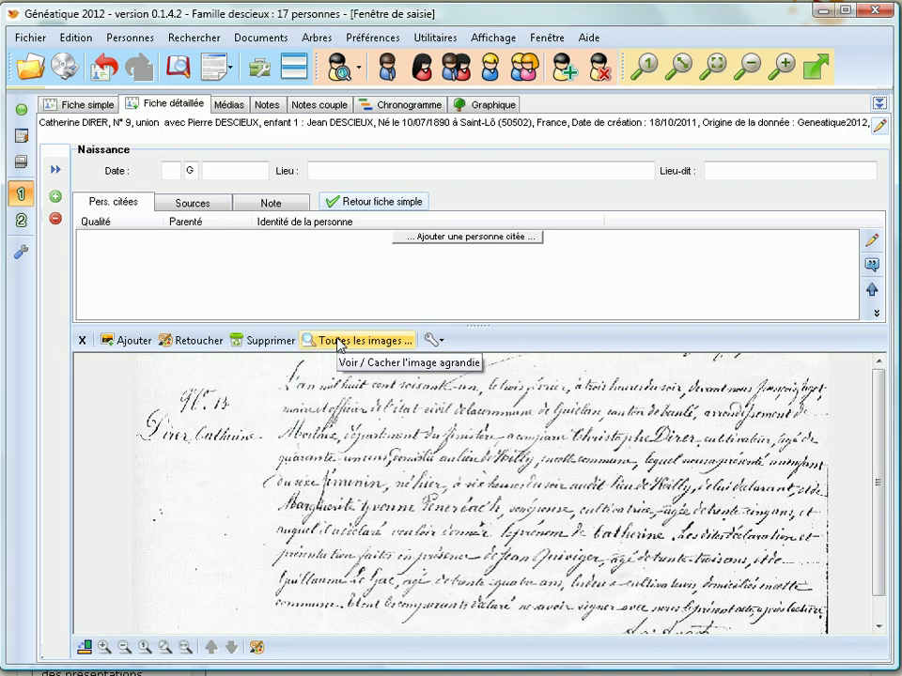
click(184, 650)
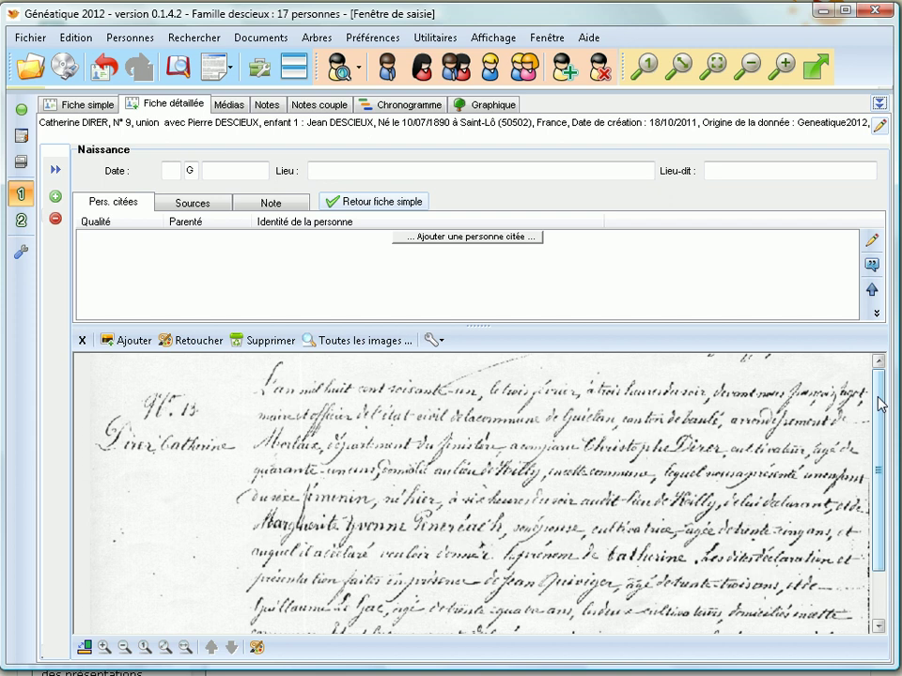
drag(880, 404, 878, 411)
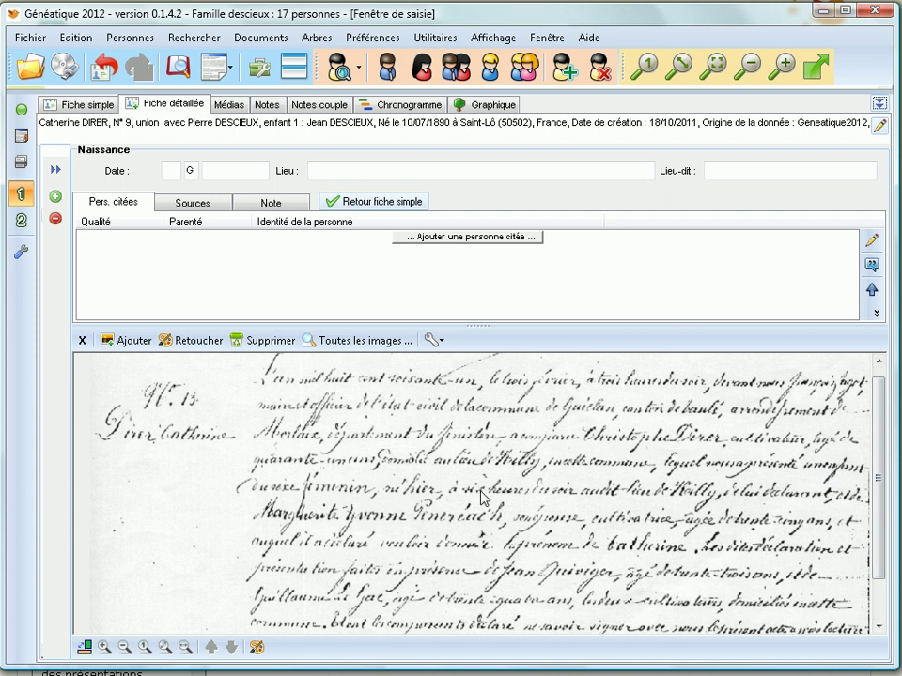
scroll(886, 493, up, 1)
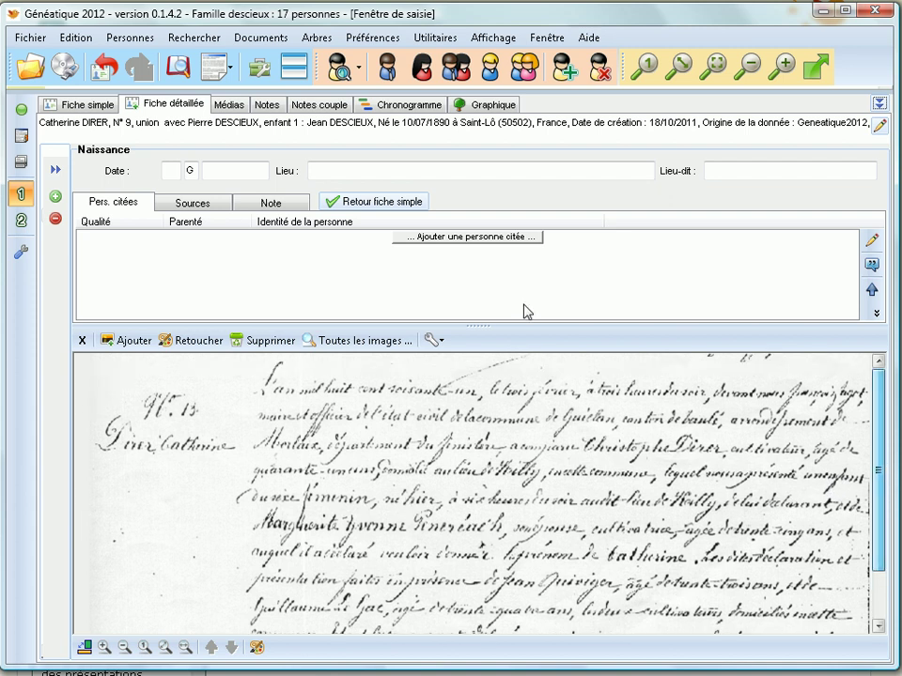
Step: Enter the birth date given in the document, the place Guiclan ; 29068 ; Bretagne ; France, and the lieu-dit Kerilly
click(216, 166)
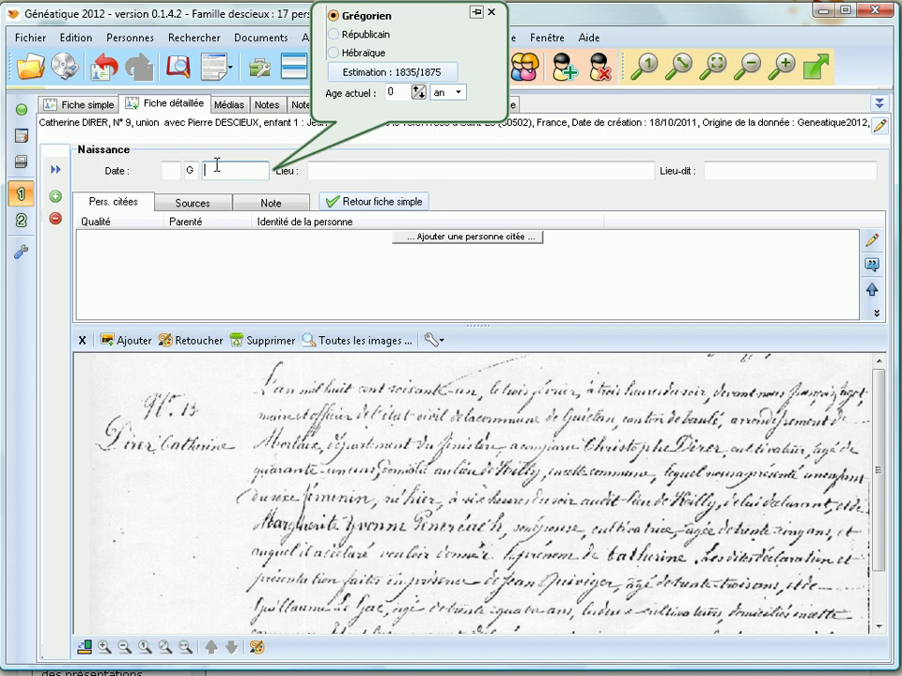
text(020)
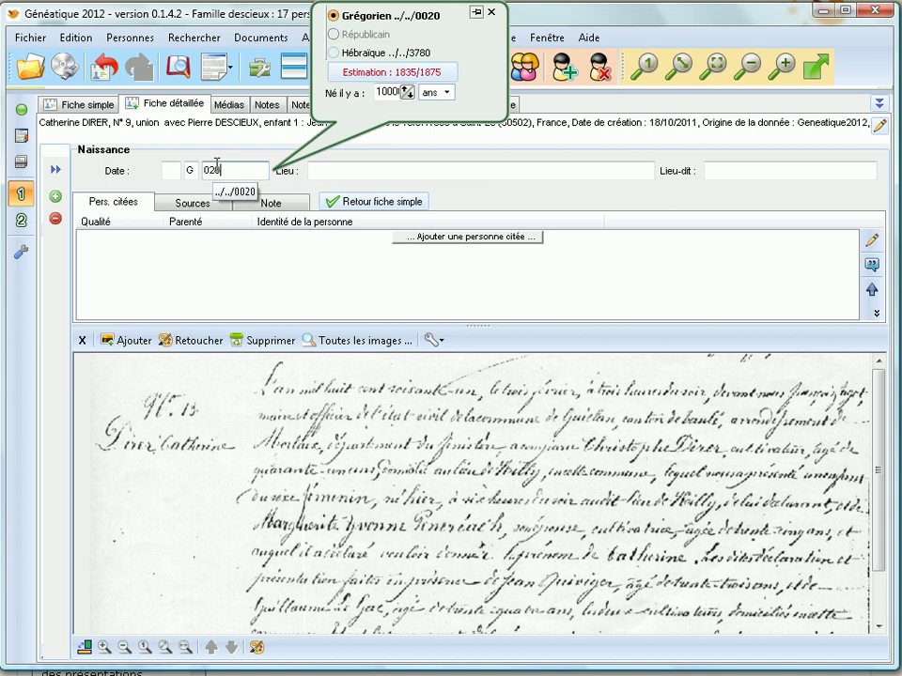
text(21861)
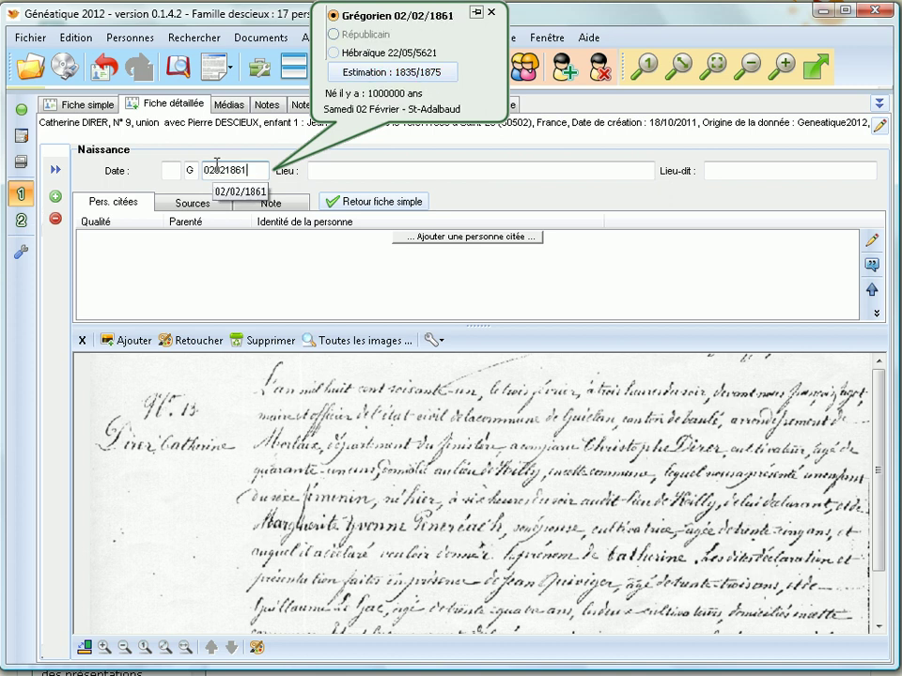
click(325, 166)
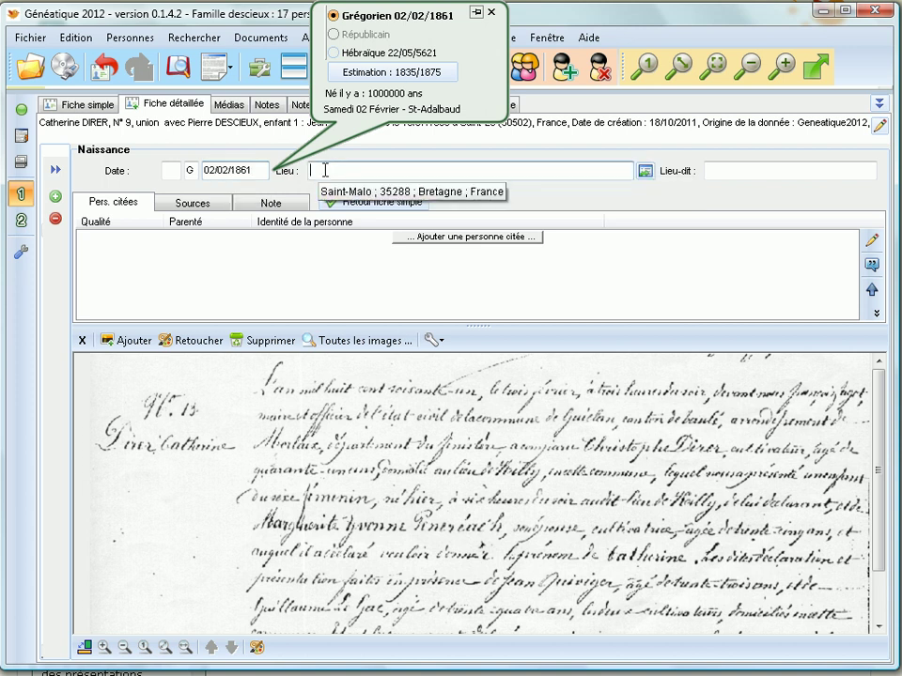
text(Guiclan)
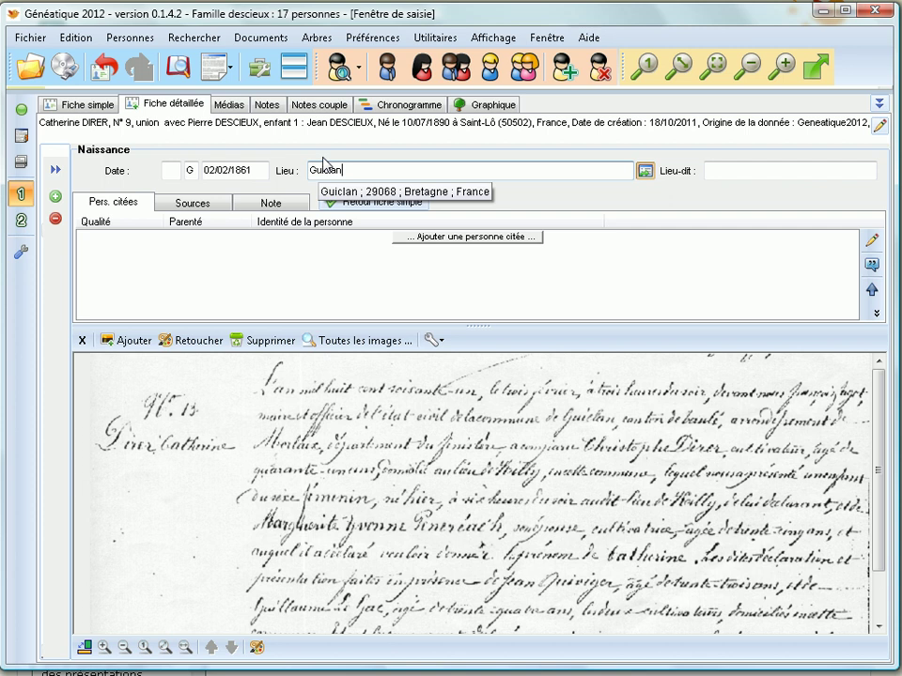
key(Return)
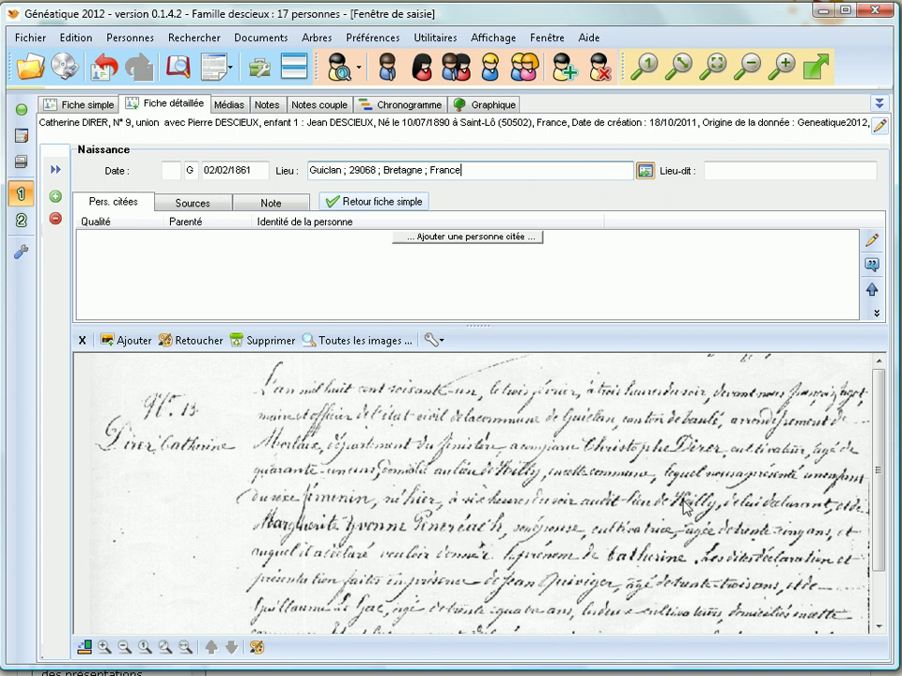
click(731, 175)
text(Kerilly)
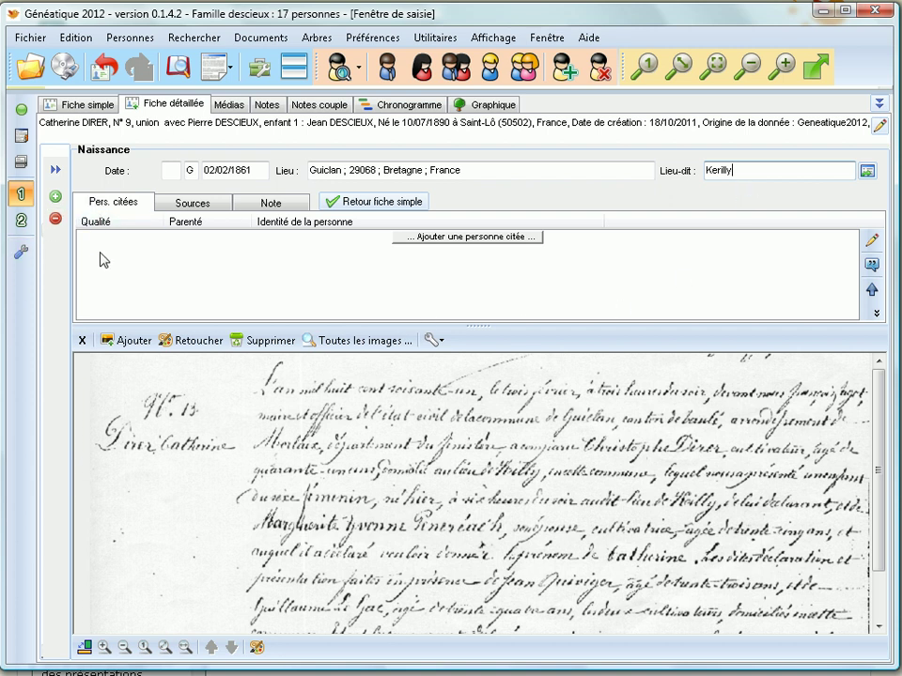
Step: Widen the source Type column and add a Photocopie source described as "Etat civil de Guiclan naissance de 1861 acte 13"
click(185, 206)
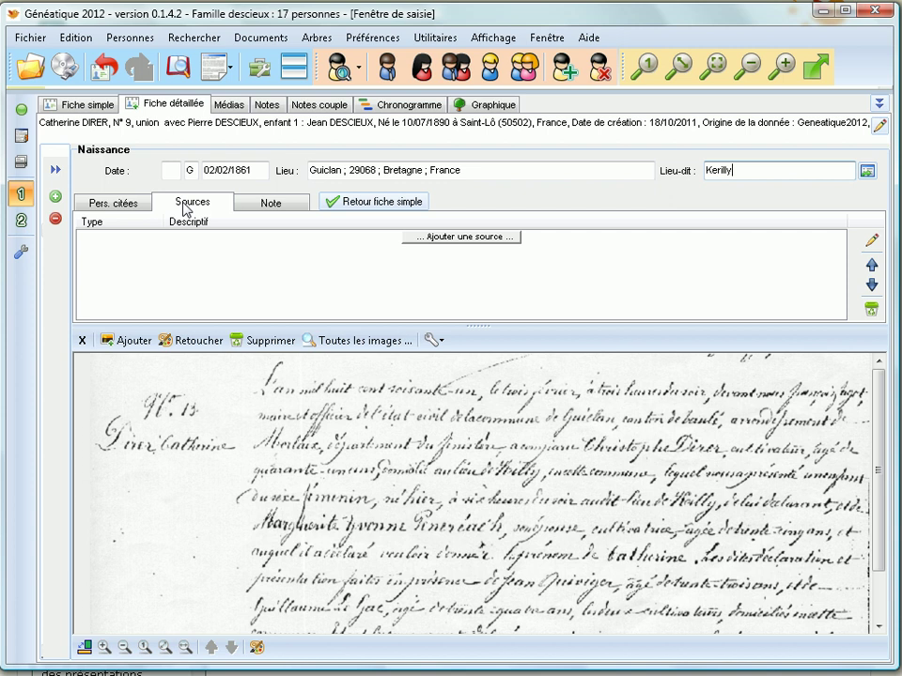
click(478, 242)
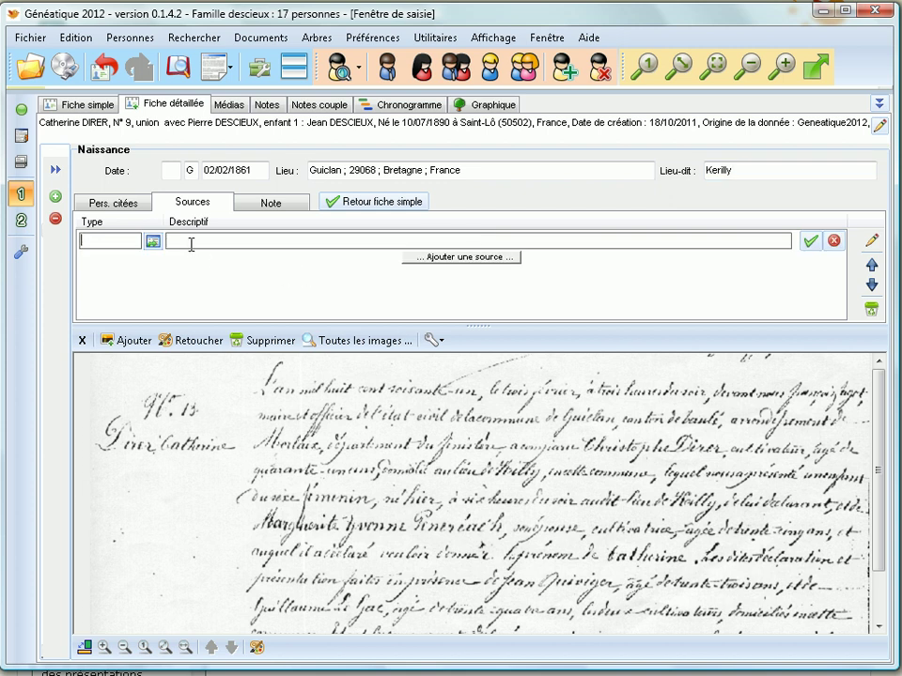
drag(163, 222, 231, 222)
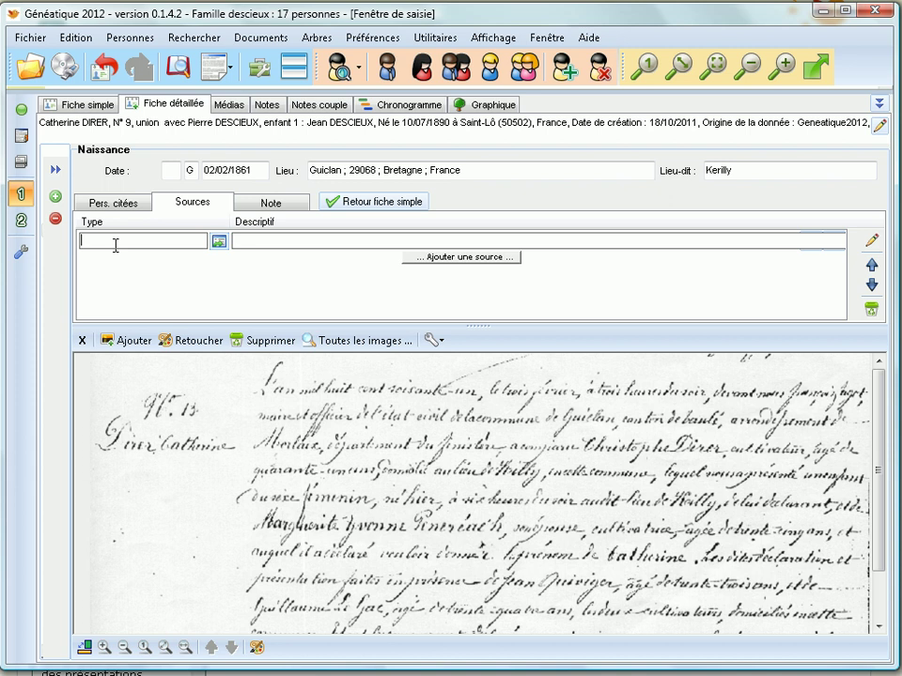
text(Photocopie)
key(Tab)
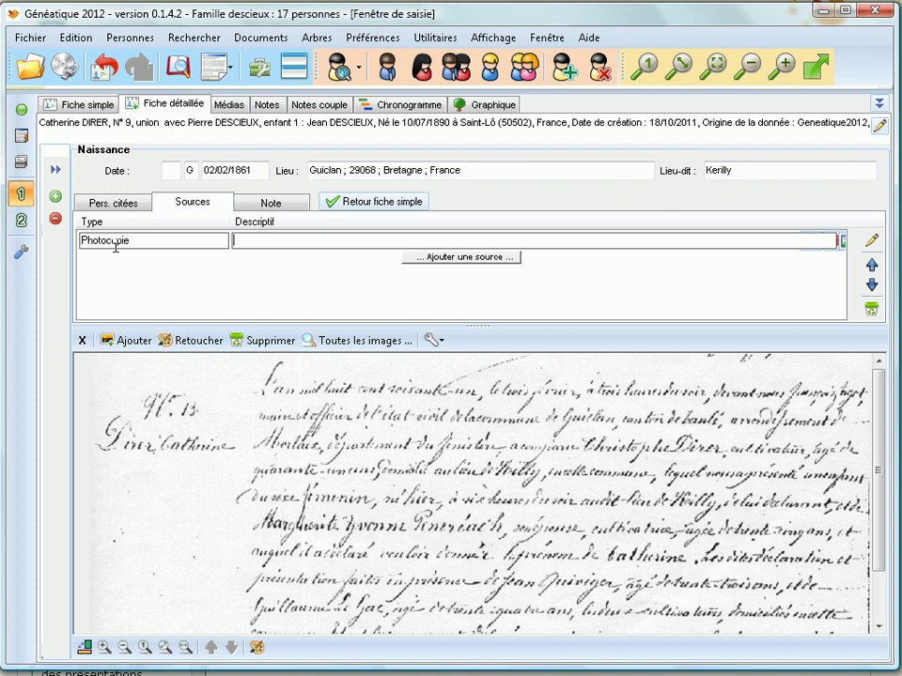
text(Etat civil de R)
key(BackSpace)
text(Guiclan naissance)
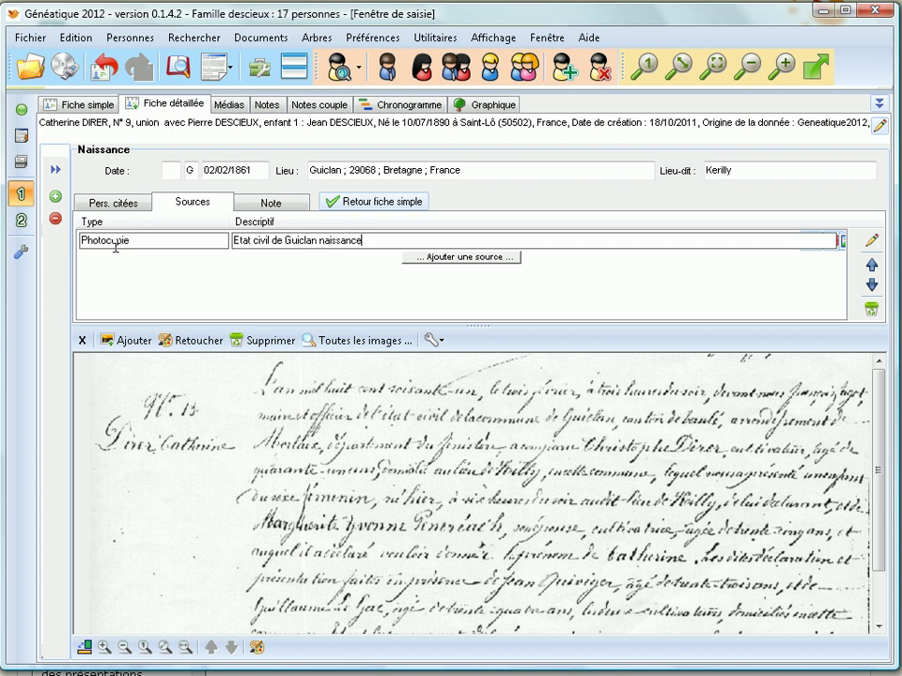
text( de 1861 acte 13)
click(283, 296)
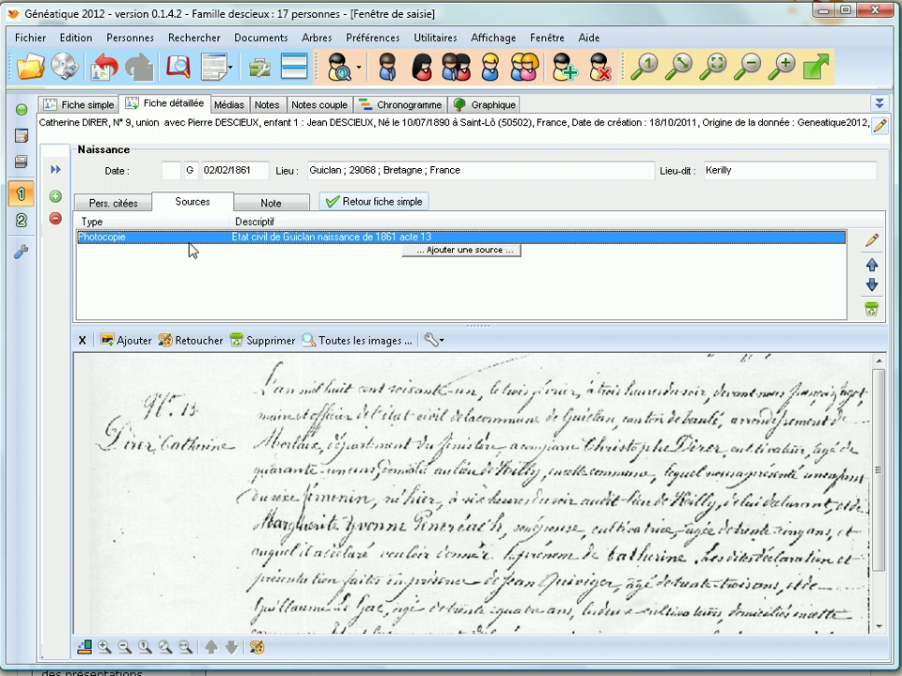
Step: Start adding the father as a cited person, entering his surname and first name, quality Comparant, relationship Père and profession Cultivateur
click(141, 204)
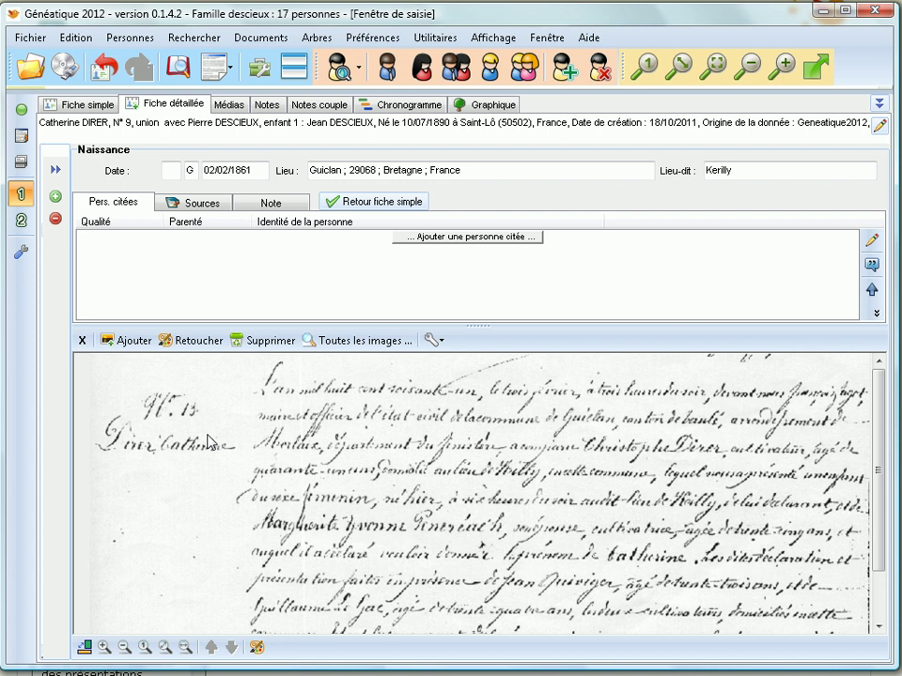
click(402, 246)
drag(388, 195, 378, 105)
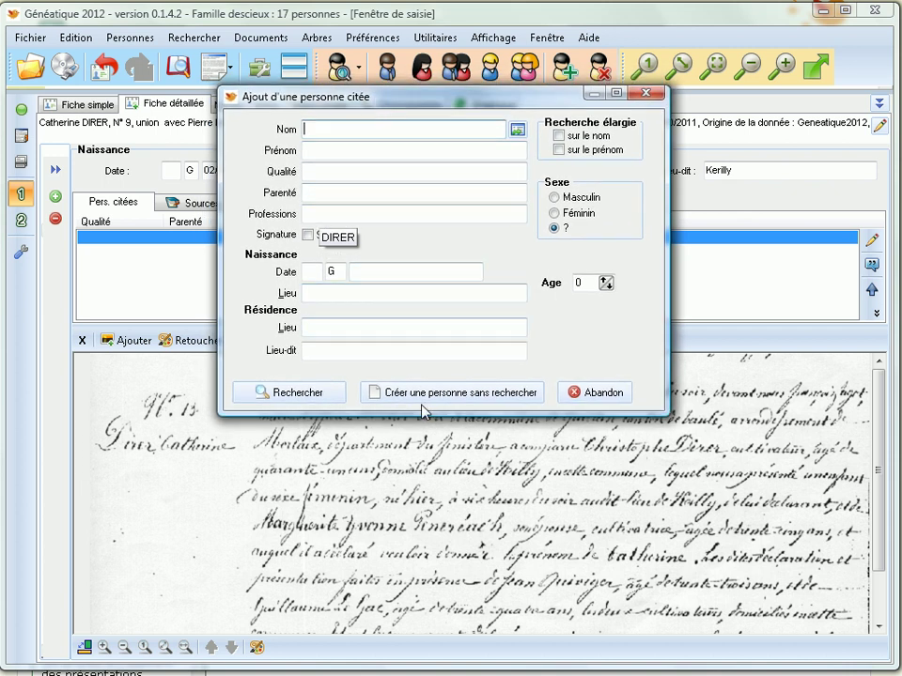
text(DIRER)
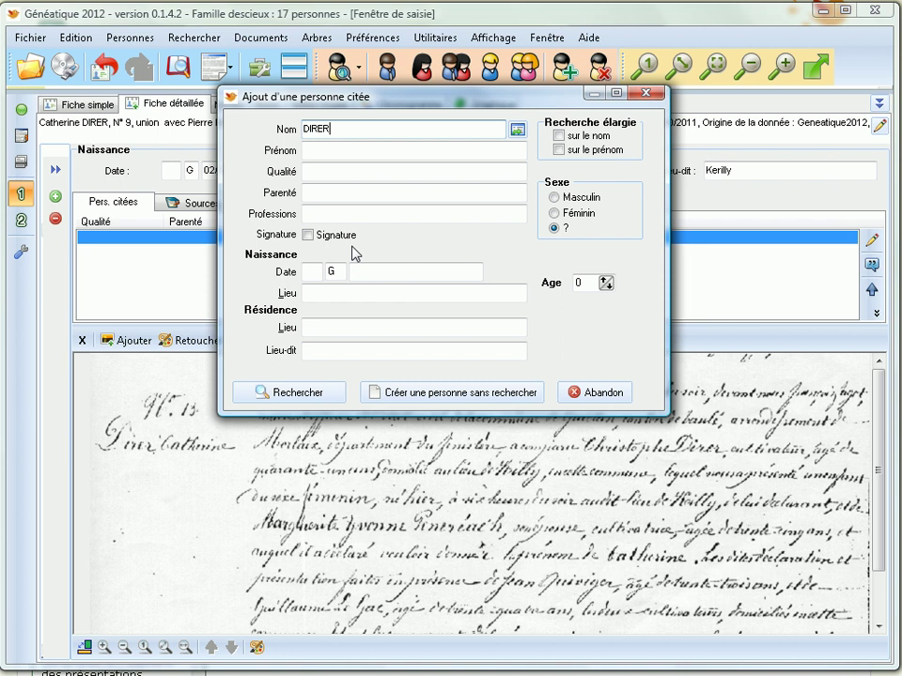
key(Tab)
text(Christophe)
key(Tab)
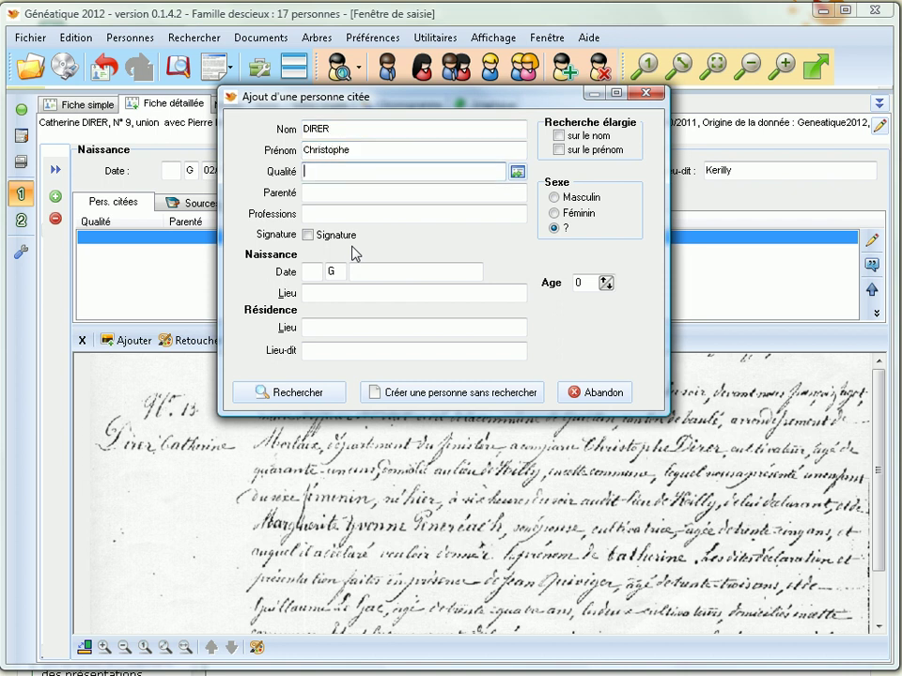
text(Comparant)
key(Tab)
text(Père)
key(Tab)
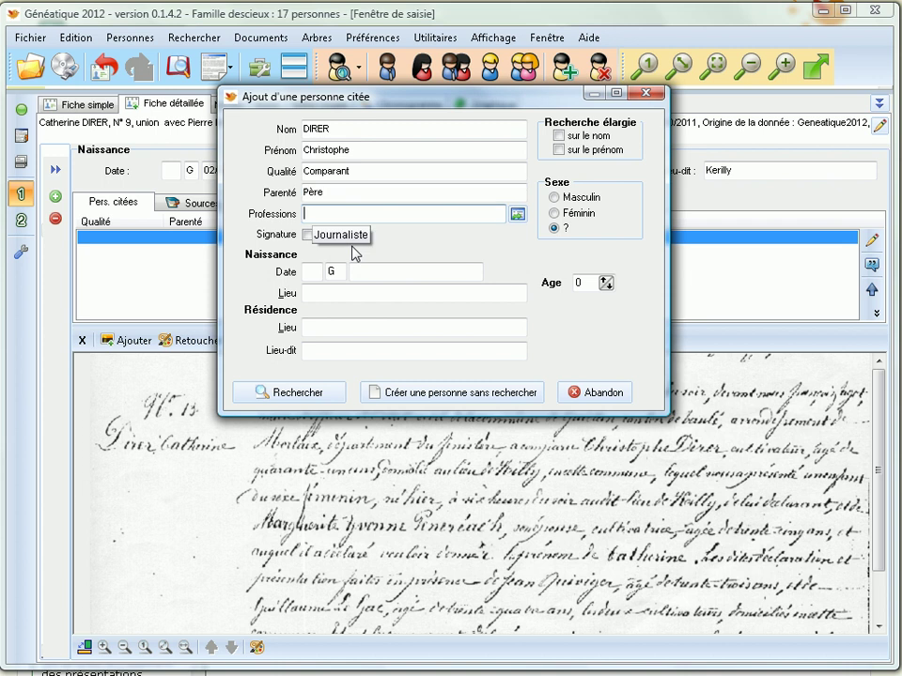
text(Cultivateur)
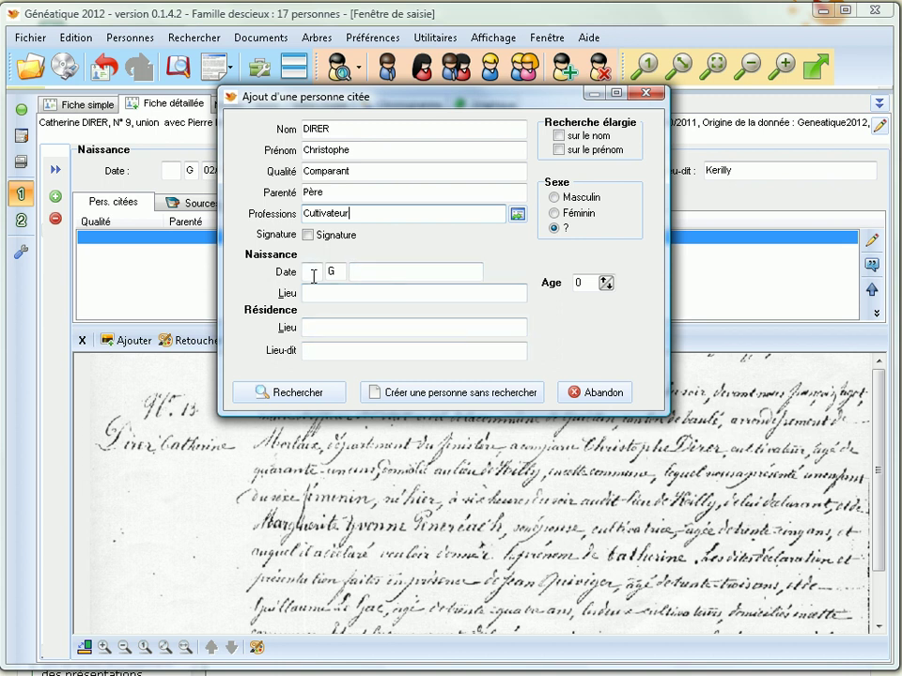
Step: Set the cited father's age to 41 and mark his birth date as approximate with the qualifier ca
click(576, 283)
text(41)
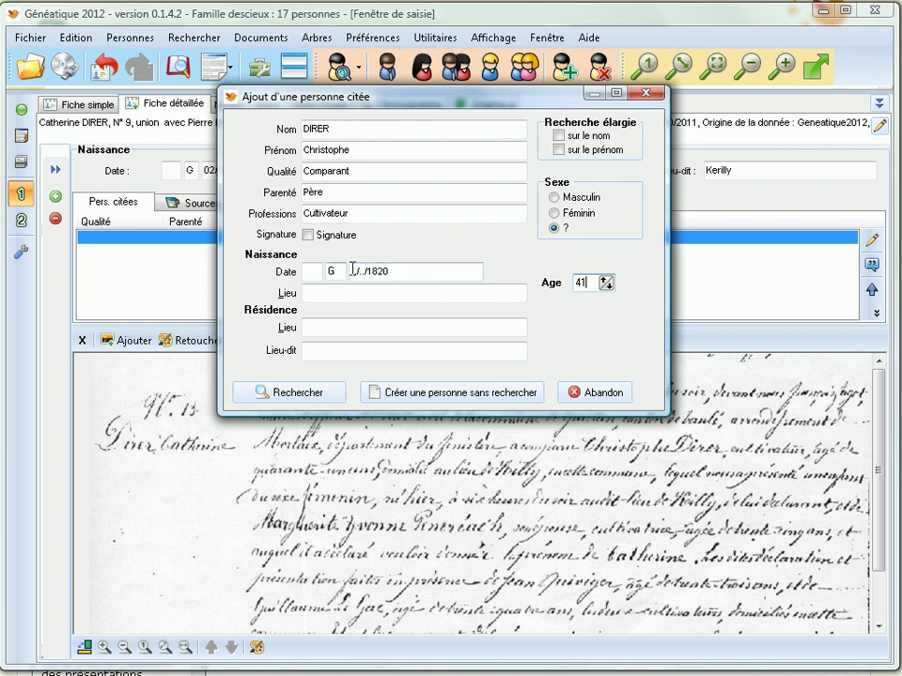
click(306, 271)
text(case)
Step: Set the father's residence to Guiclan ; 29068 ; Bretagne ; France, lieu-dit Kerilly, and create his record after searching for an existing one
click(306, 326)
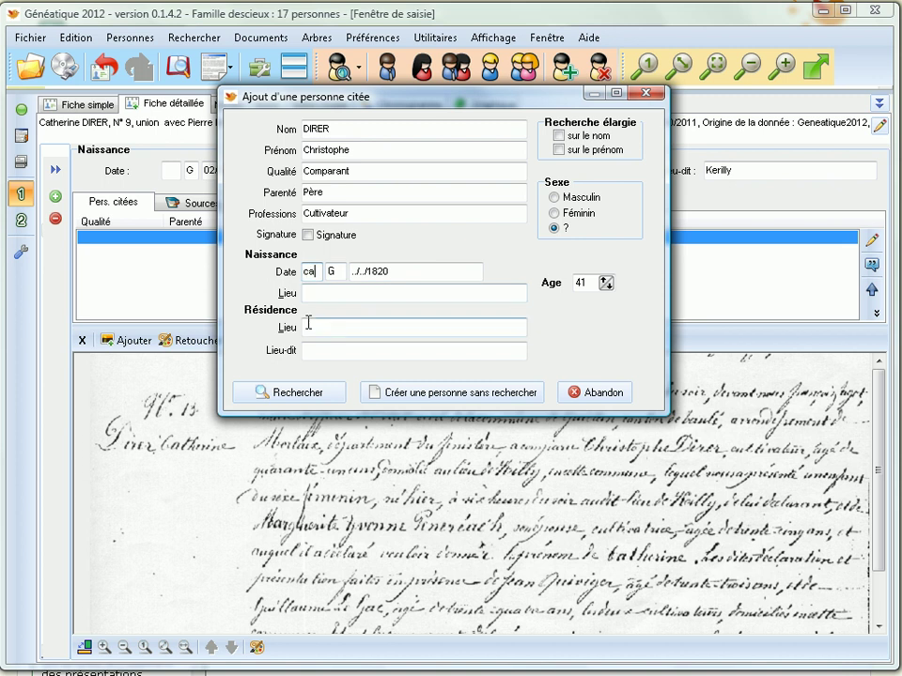
click(310, 349)
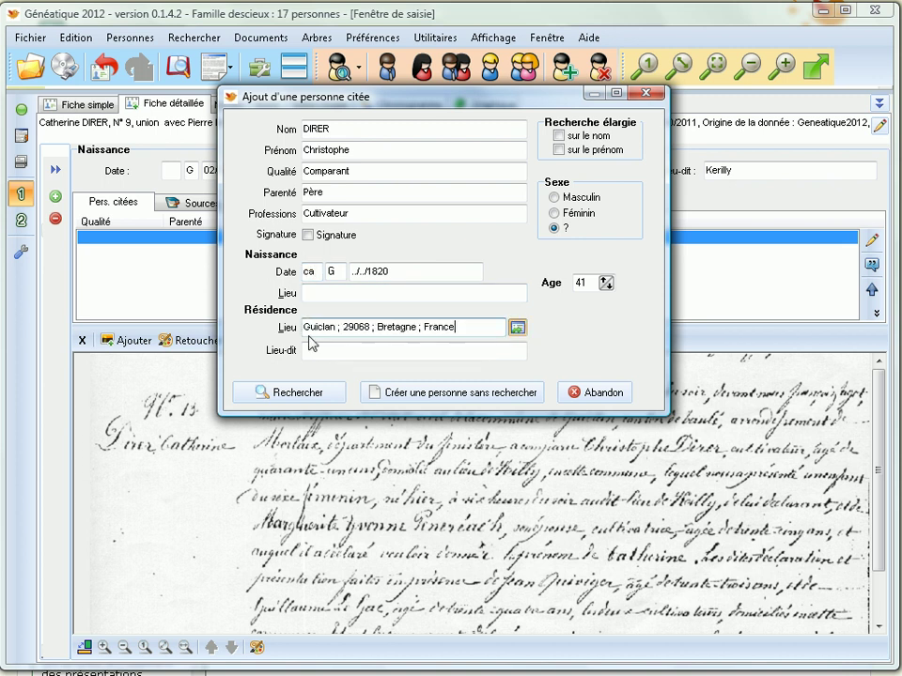
click(306, 350)
key(Down)
key(Return)
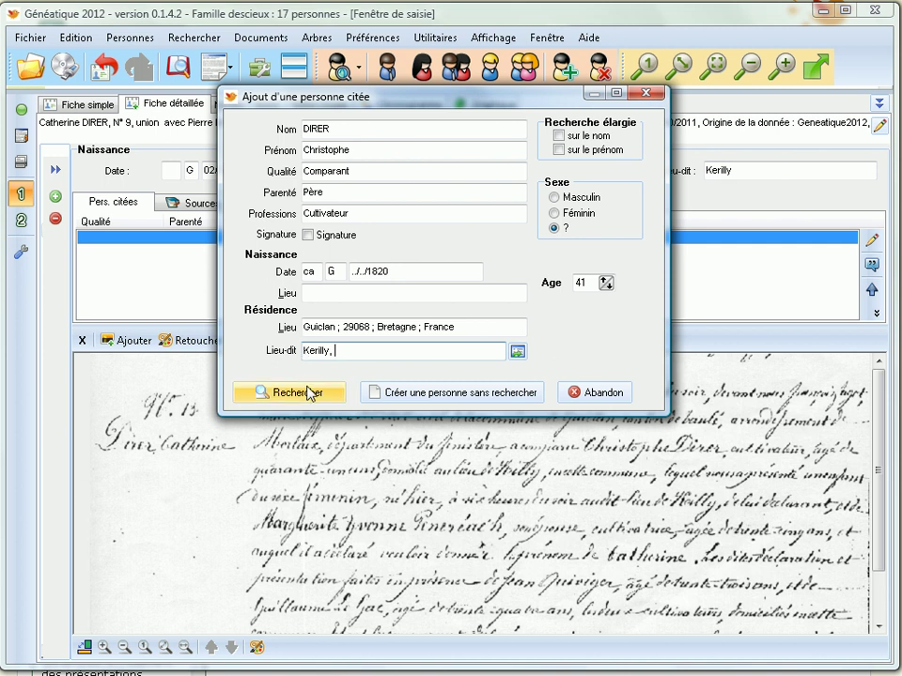
click(312, 394)
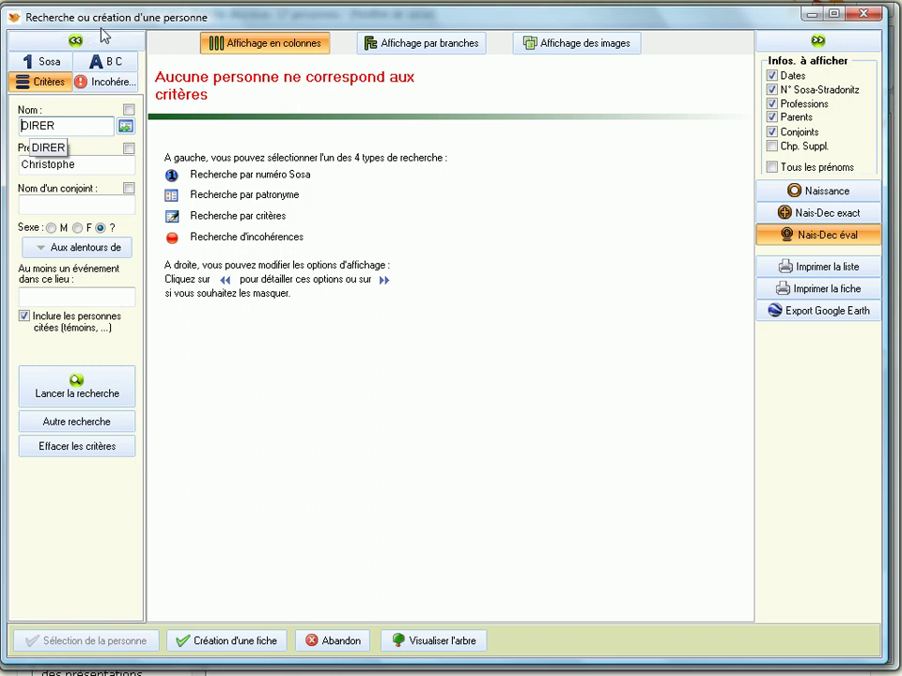
click(237, 640)
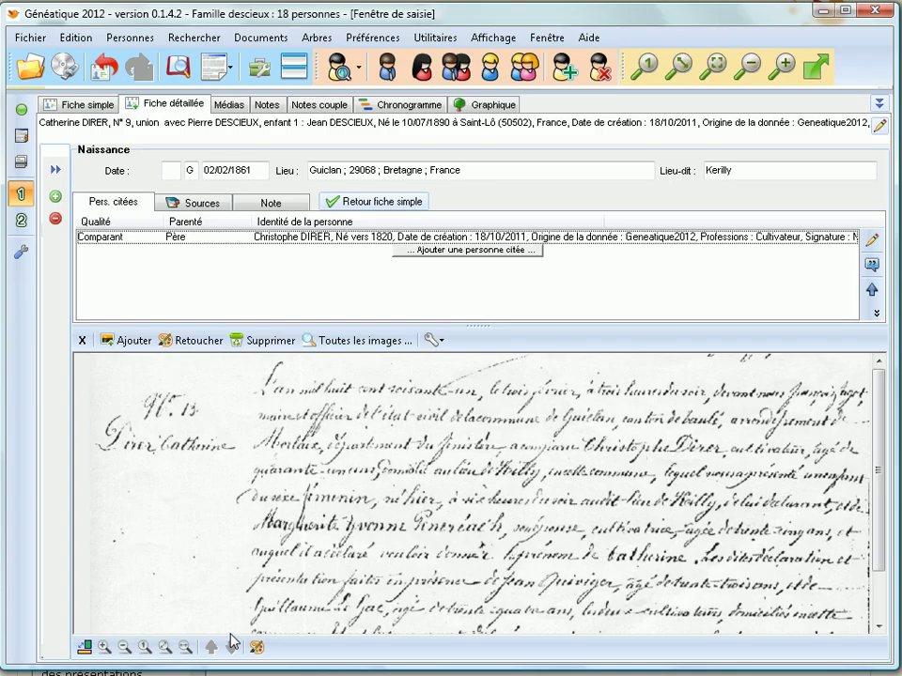
Step: Start adding the first witness as a cited person, entering his surname and first name, quality Témoin and profession Cultivateur, without a relationship
click(428, 251)
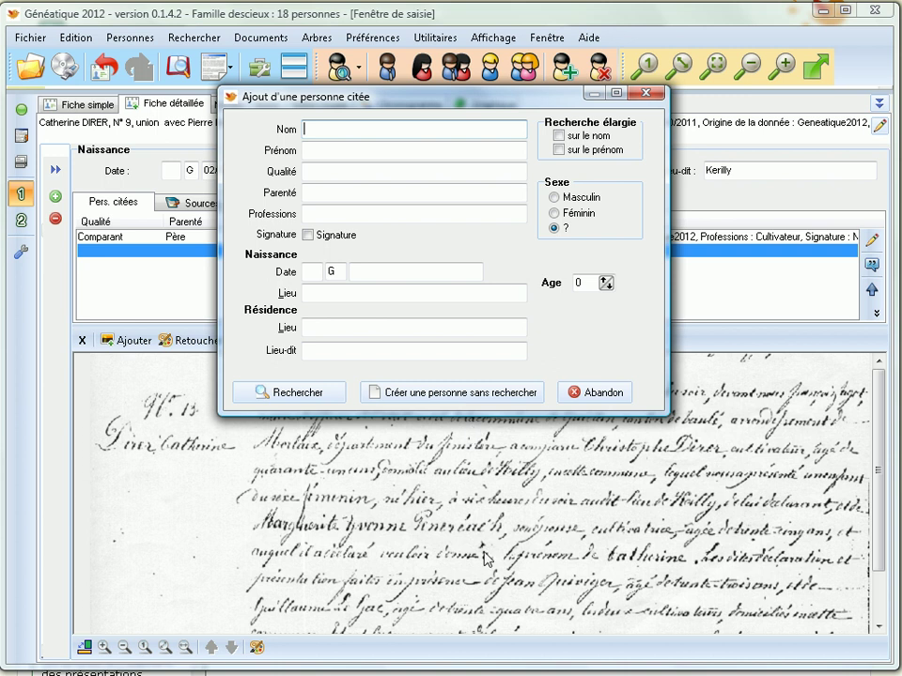
text(QY)
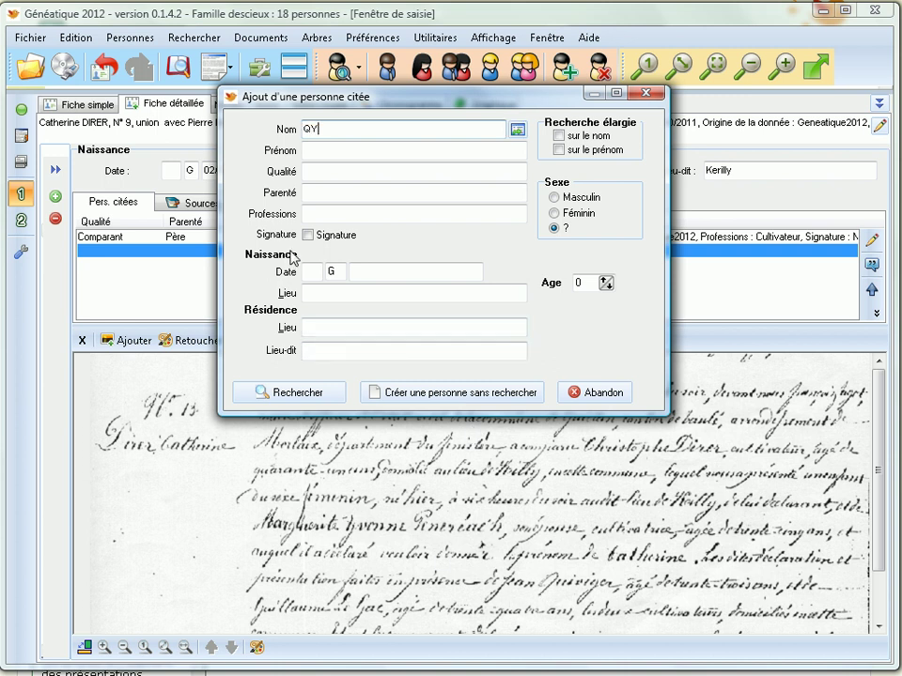
text(IVIGER)
key(Tab)
text(Jean)
key(Tab)
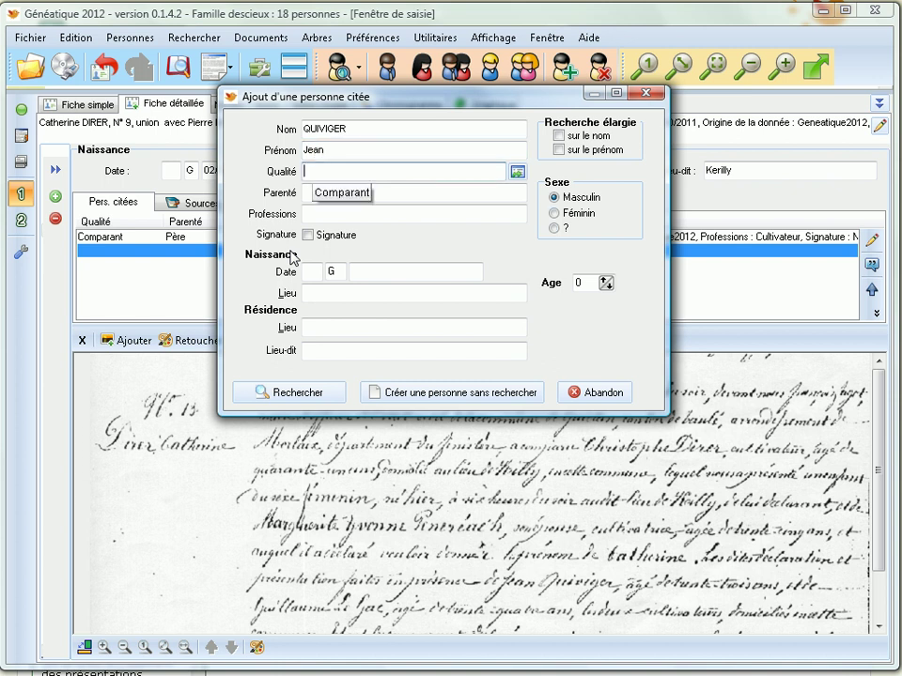
text(Témoin)
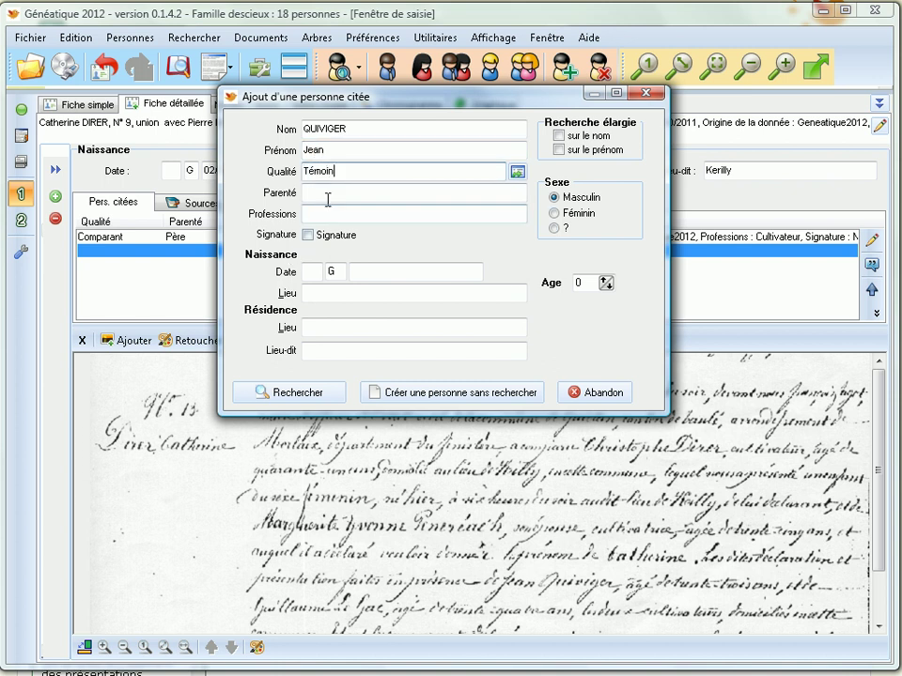
click(327, 197)
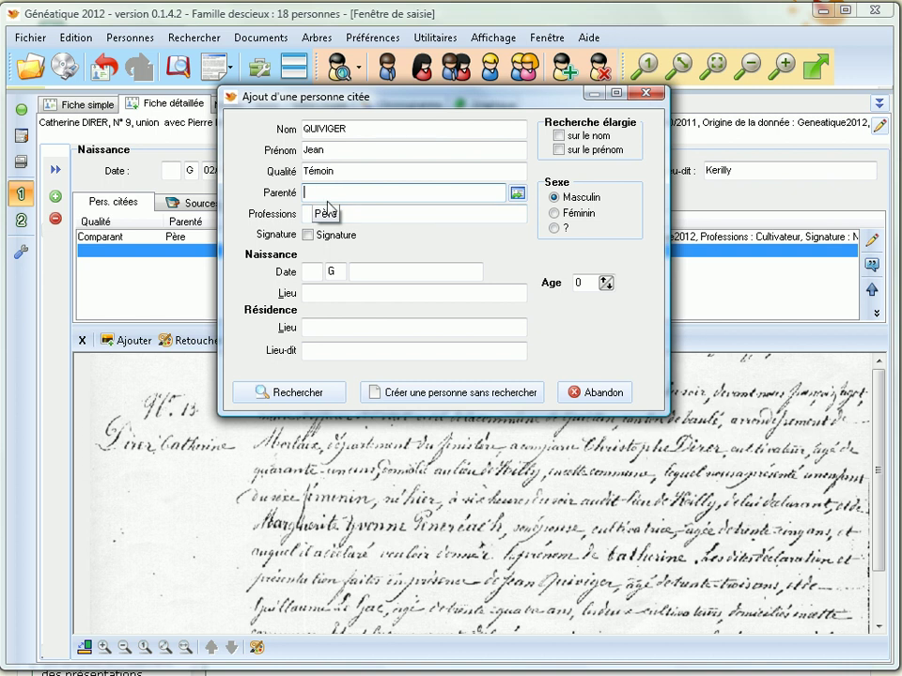
click(319, 215)
key(Down)
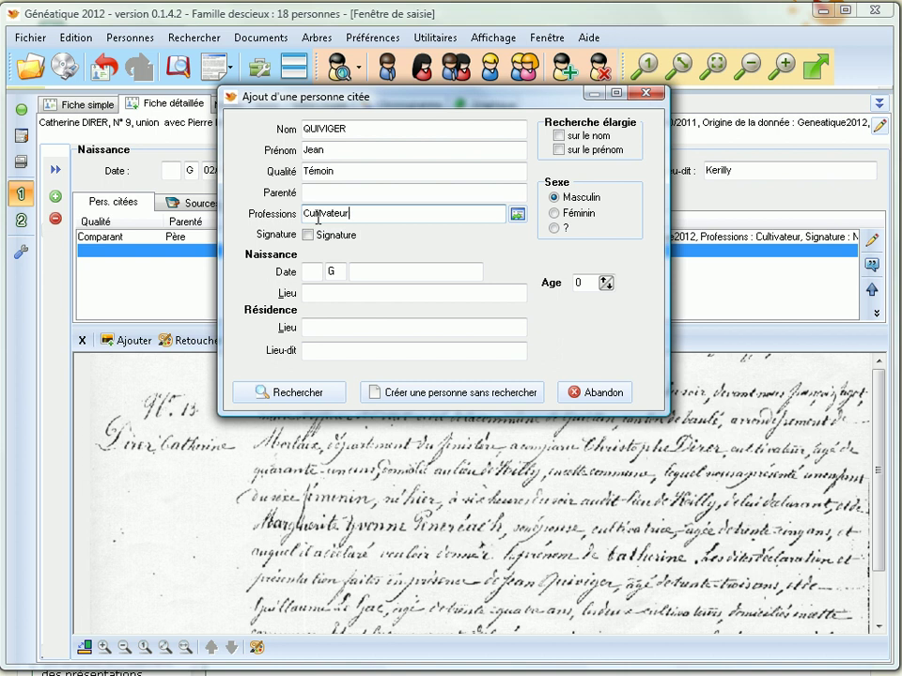
Step: Set the witness's age to 33 and residence to Guiclan ; 29068 ; Bretagne ; France, and create his record after searching for an existing one
click(584, 283)
text(33)
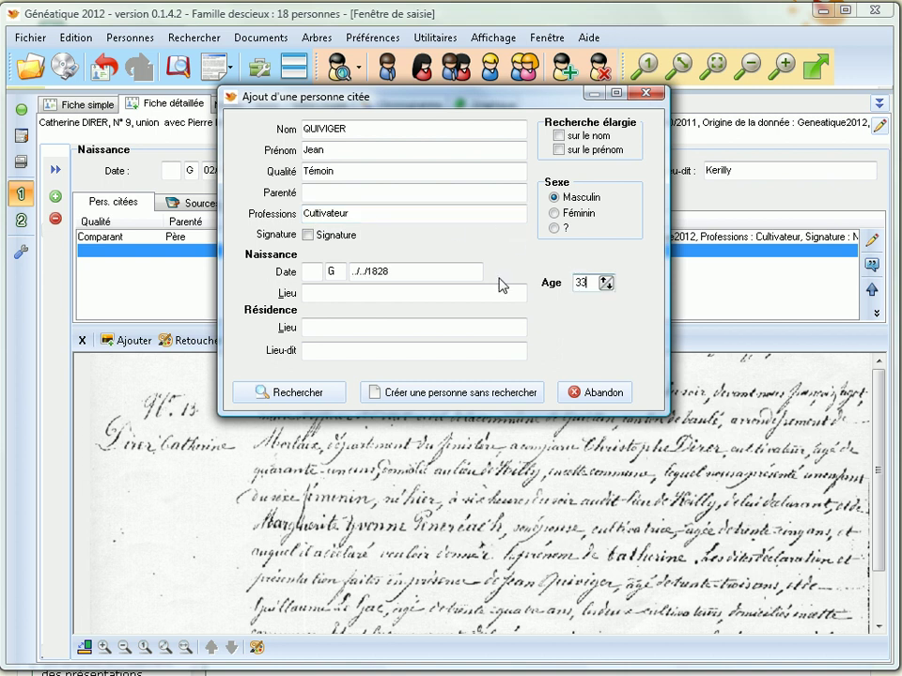
click(314, 326)
text(Gui)
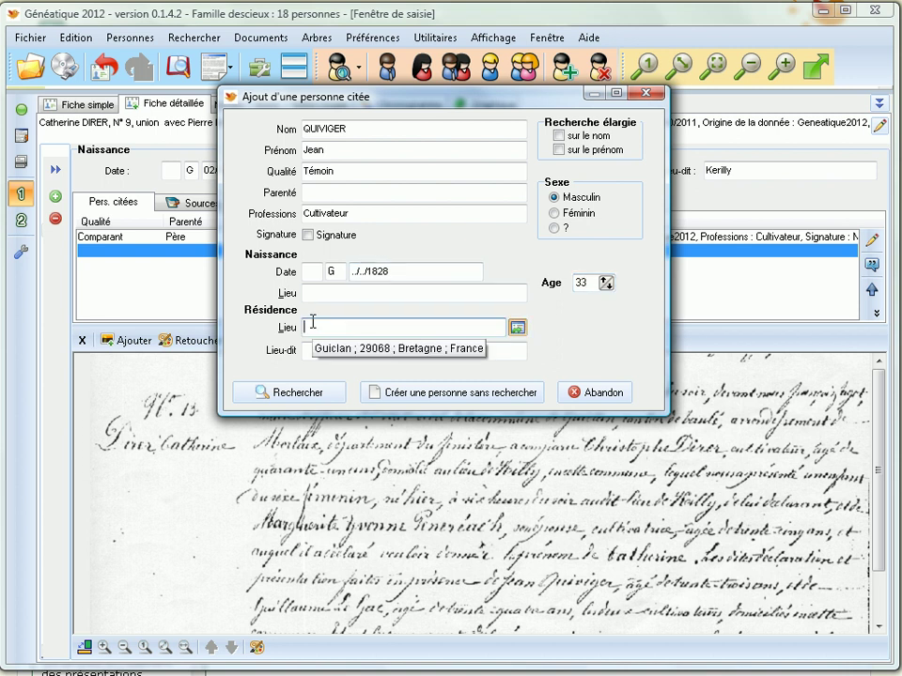
key(Down)
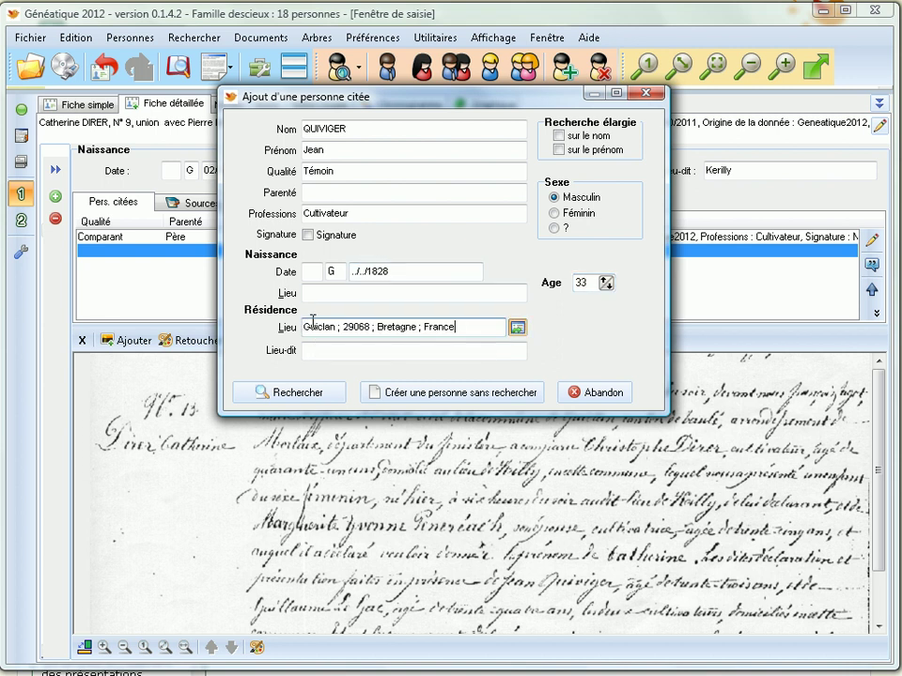
click(306, 394)
click(223, 647)
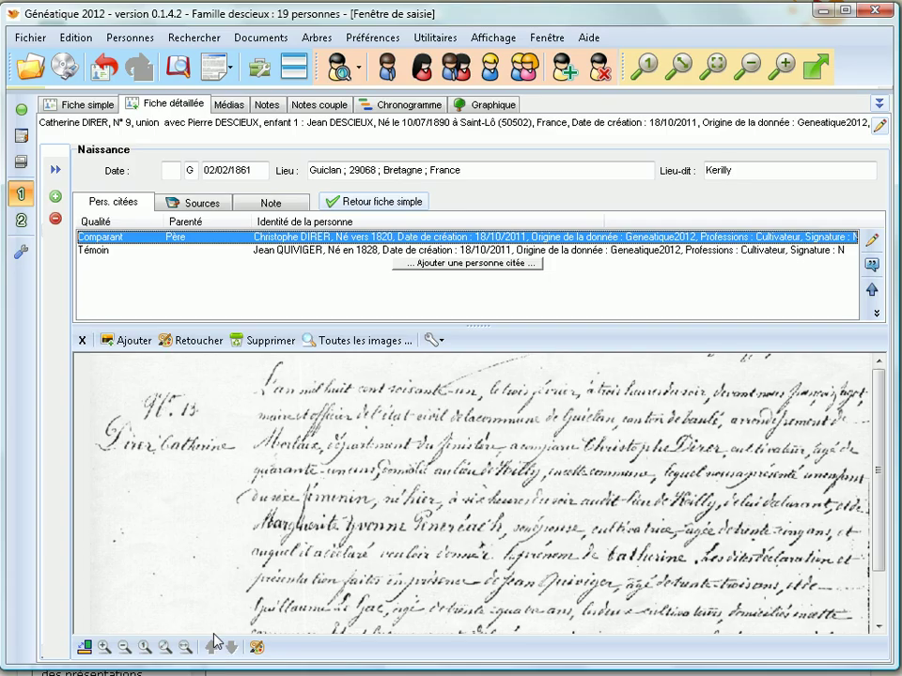
Step: Write a birth note stating that the child "est née à 18 heures au domicile de ses parents." and return to the simple record
drag(878, 441, 878, 493)
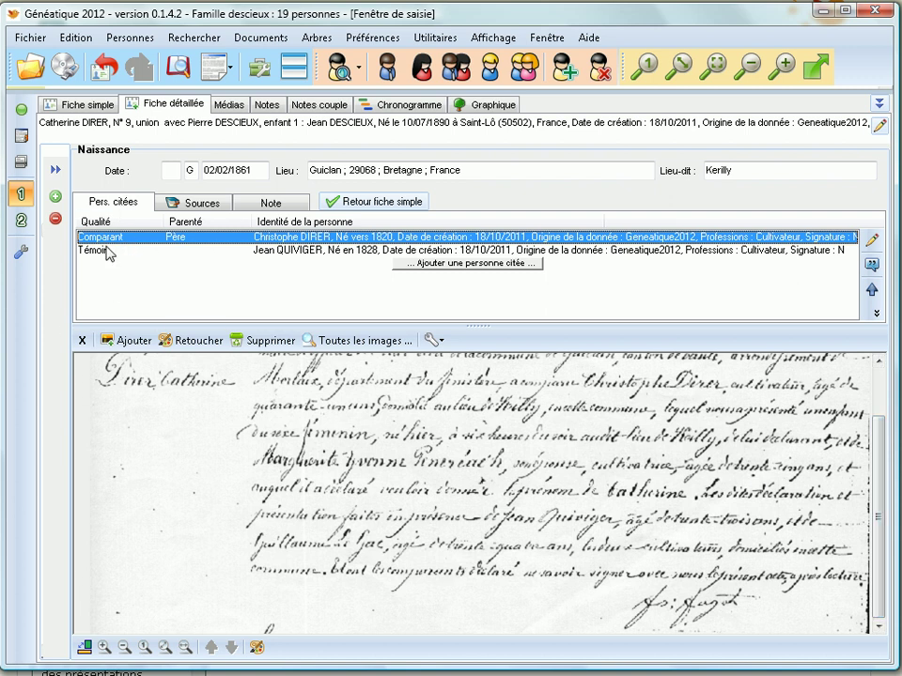
click(190, 207)
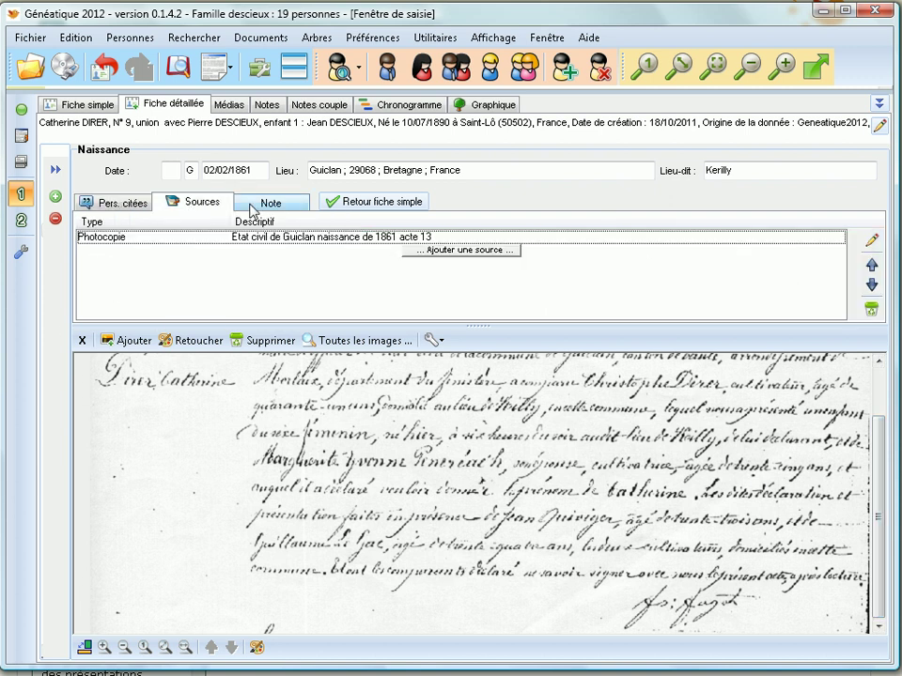
click(252, 210)
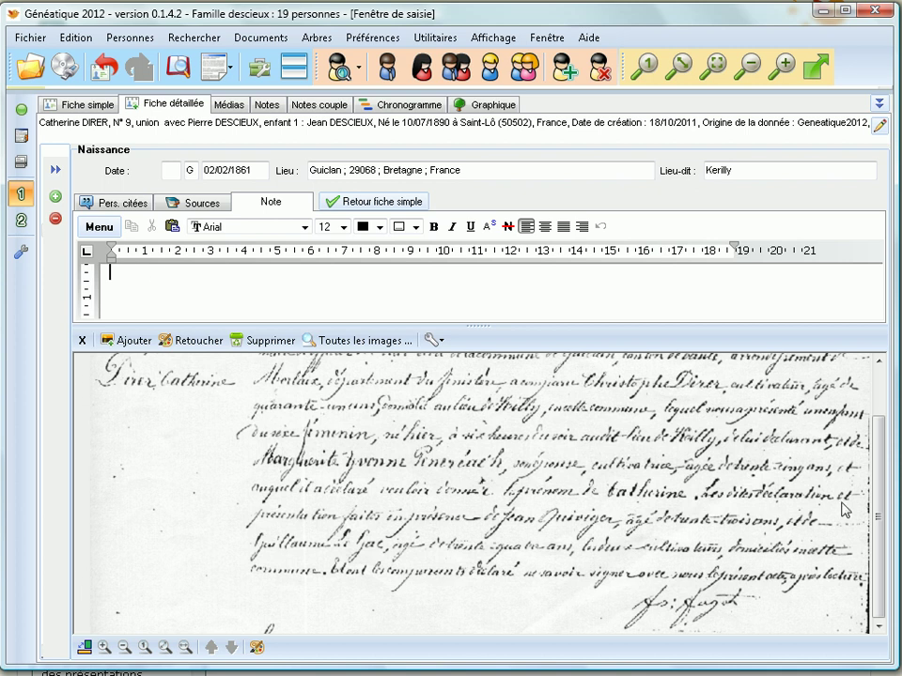
drag(875, 477, 884, 442)
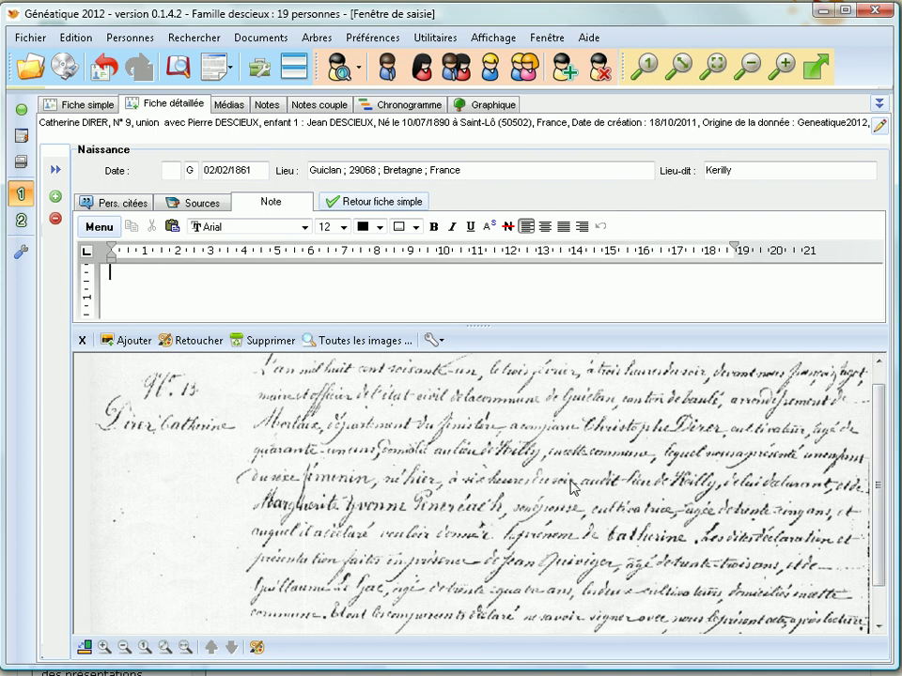
text(Catherine est née à 18 heures.)
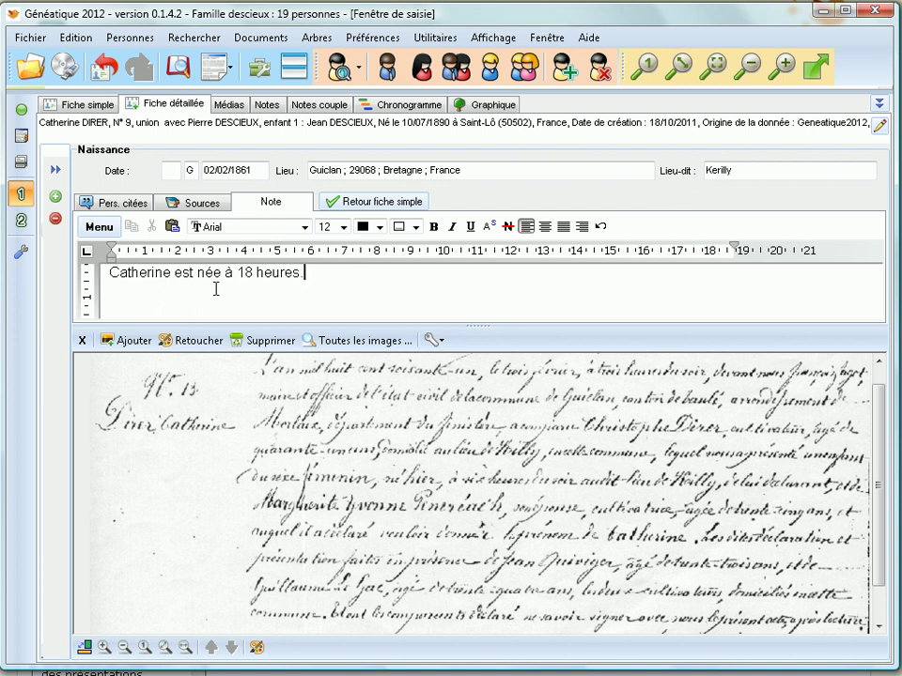
key(BackSpace)
text( au domicile d)
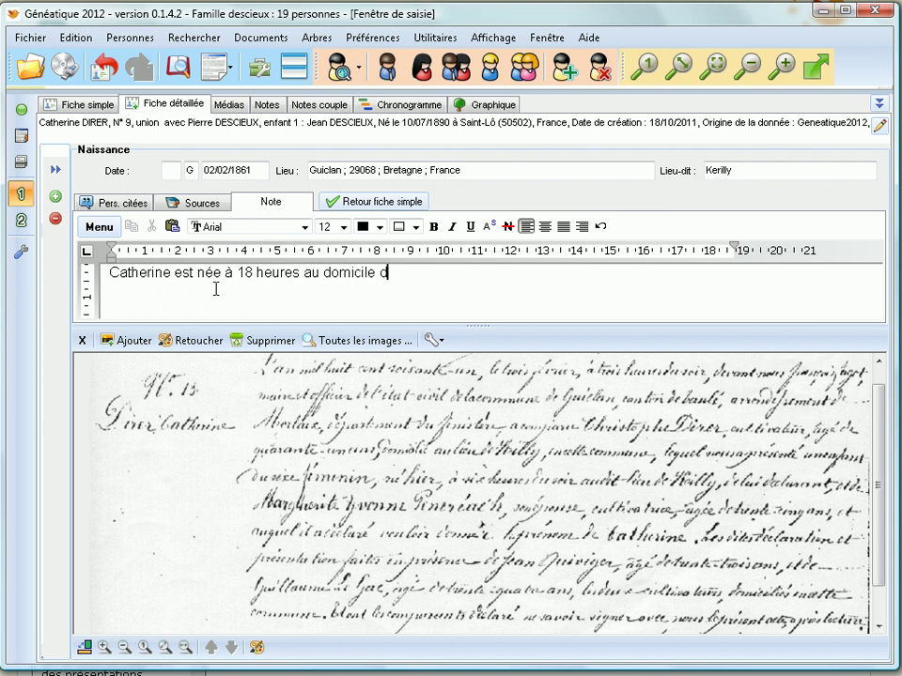
text(e ses paren)
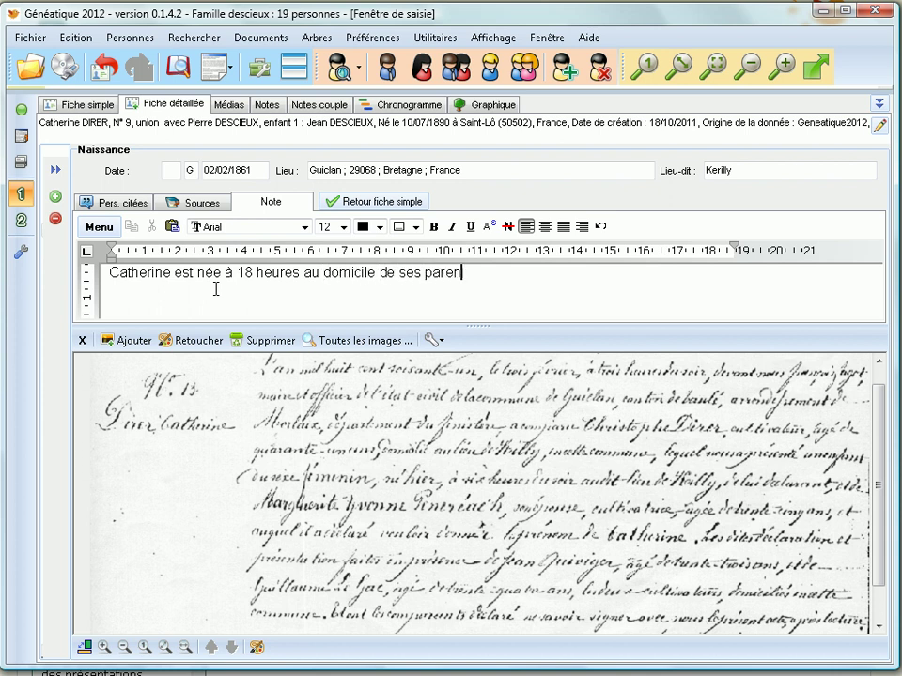
text(ts.)
click(79, 107)
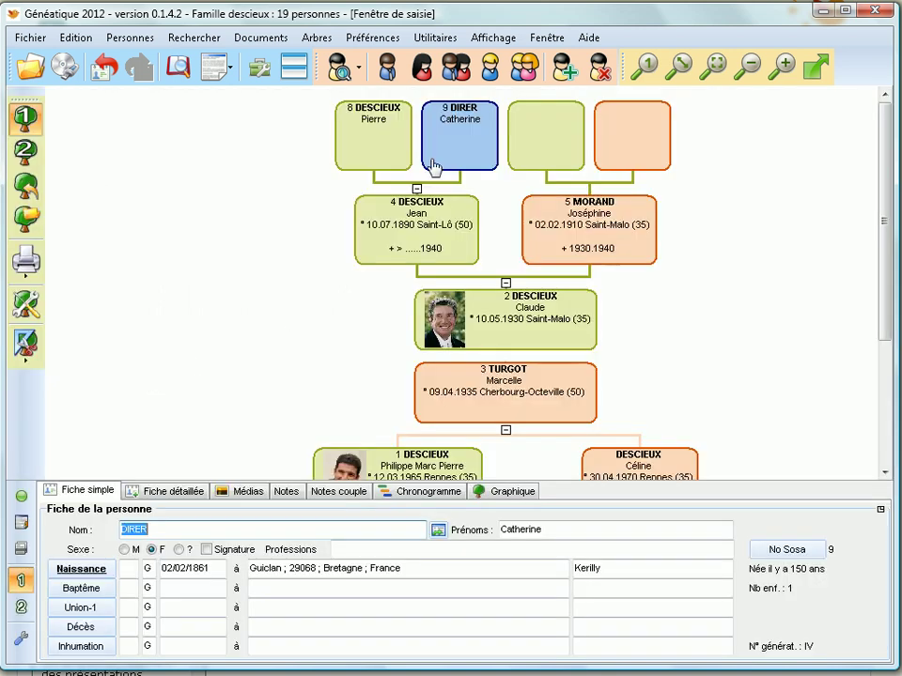
Step: Add the father of person 9 by searching his surname and first name and selecting the existing cited person's record
click(429, 118)
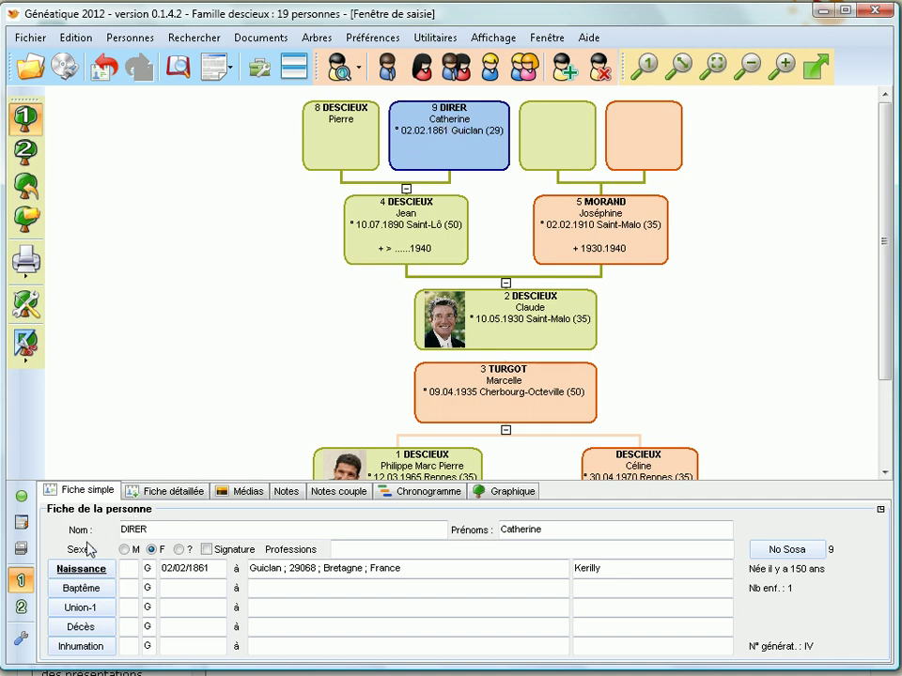
mouse_move(86, 575)
click(383, 75)
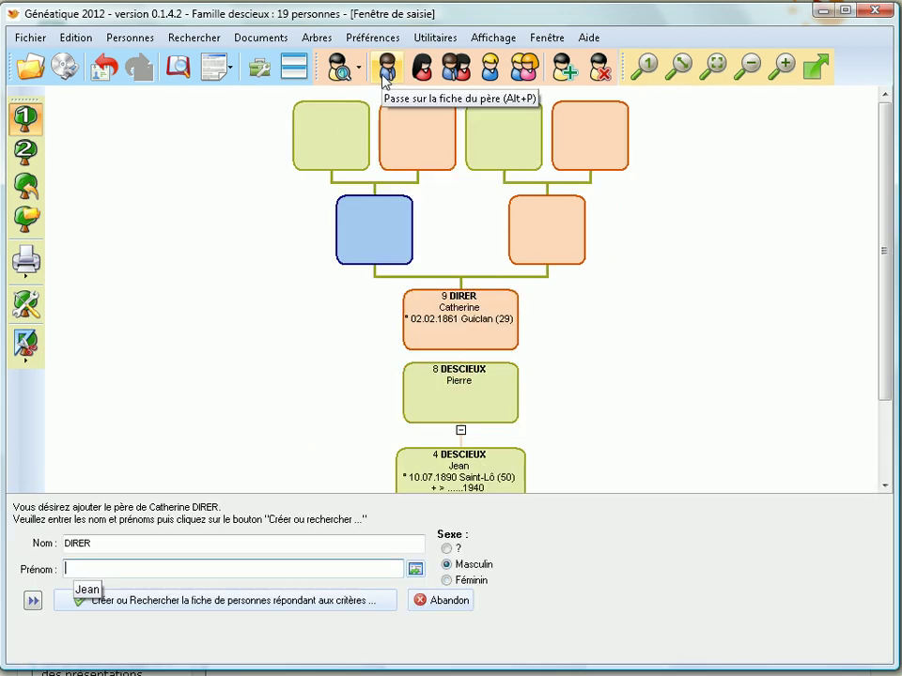
text(Chri)
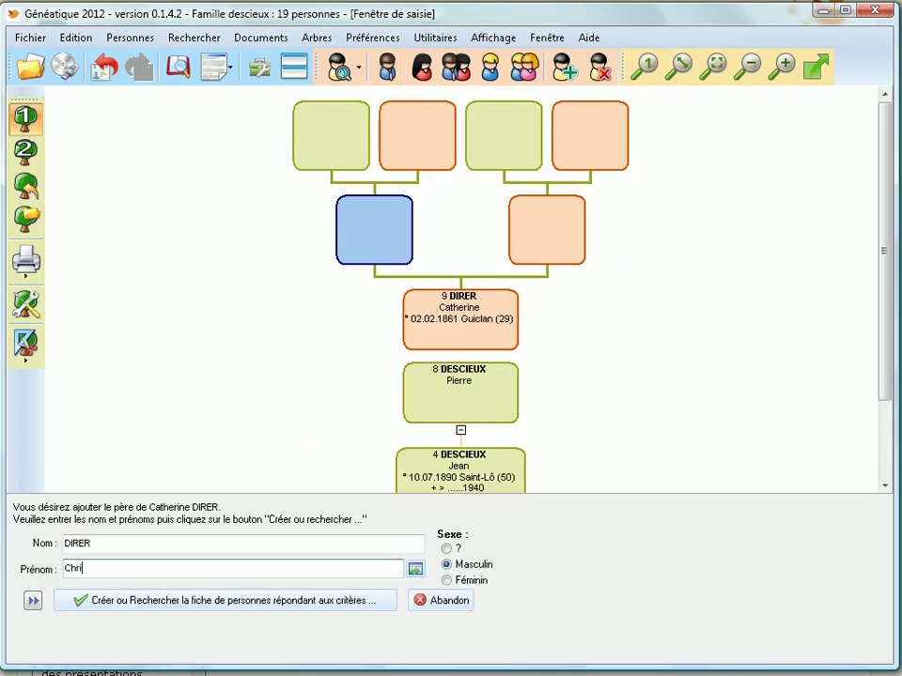
text(stophe)
click(195, 601)
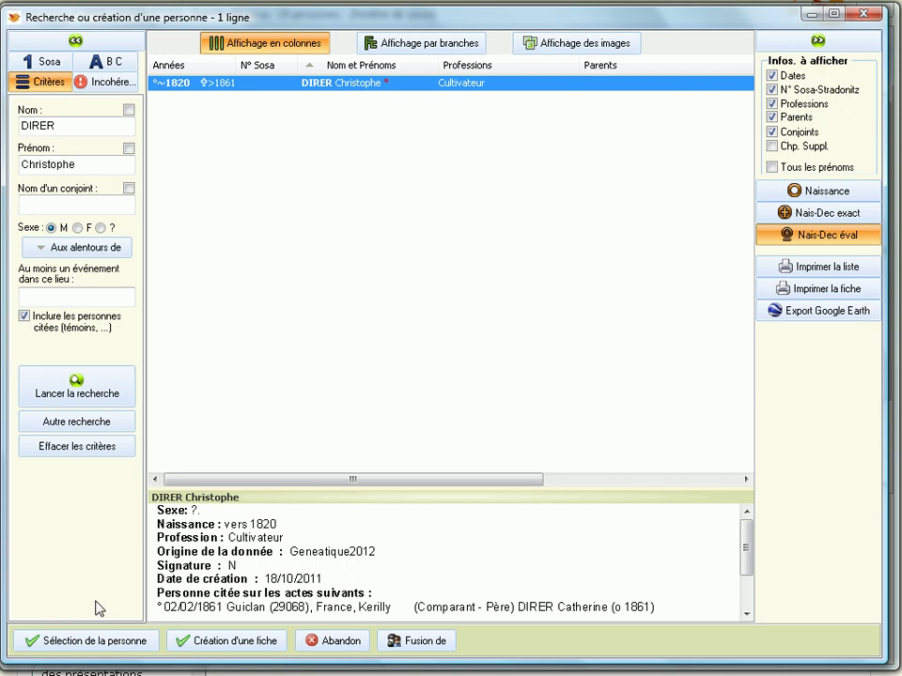
click(84, 642)
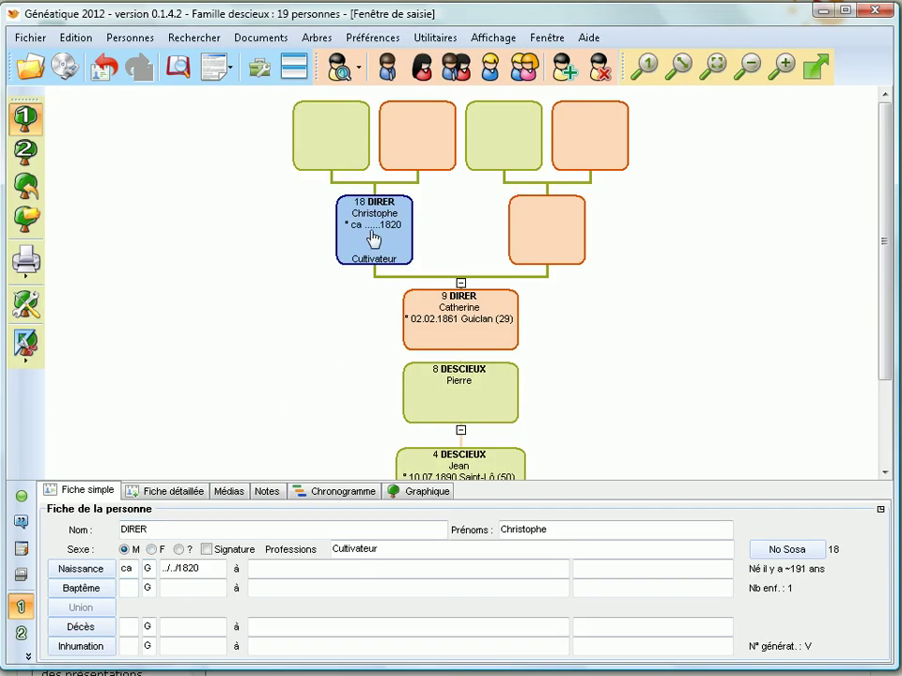
Step: Check which records cite the father in his citations list, and close the list
click(22, 524)
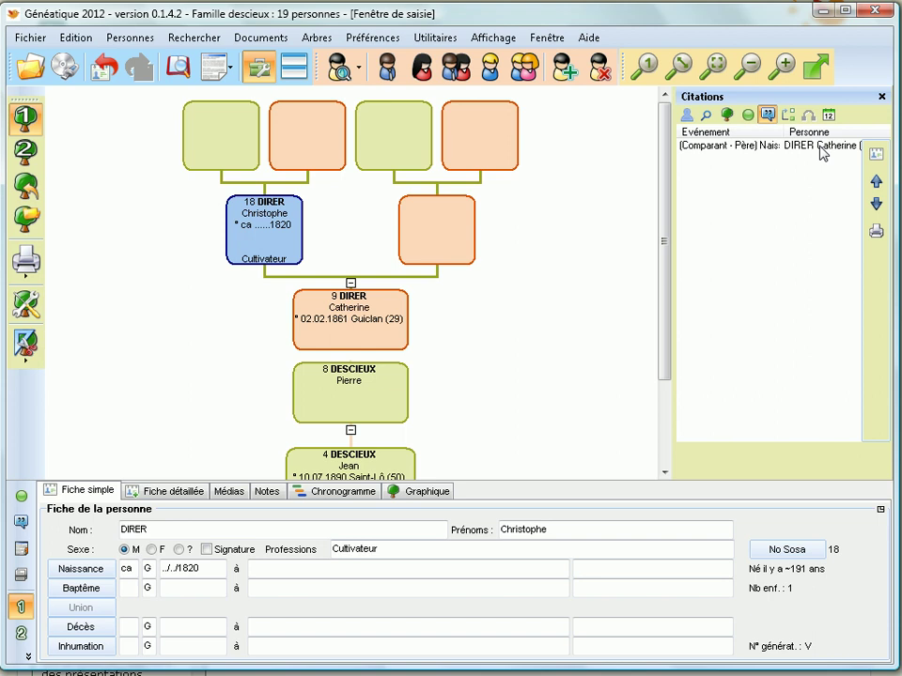
click(21, 496)
click(21, 522)
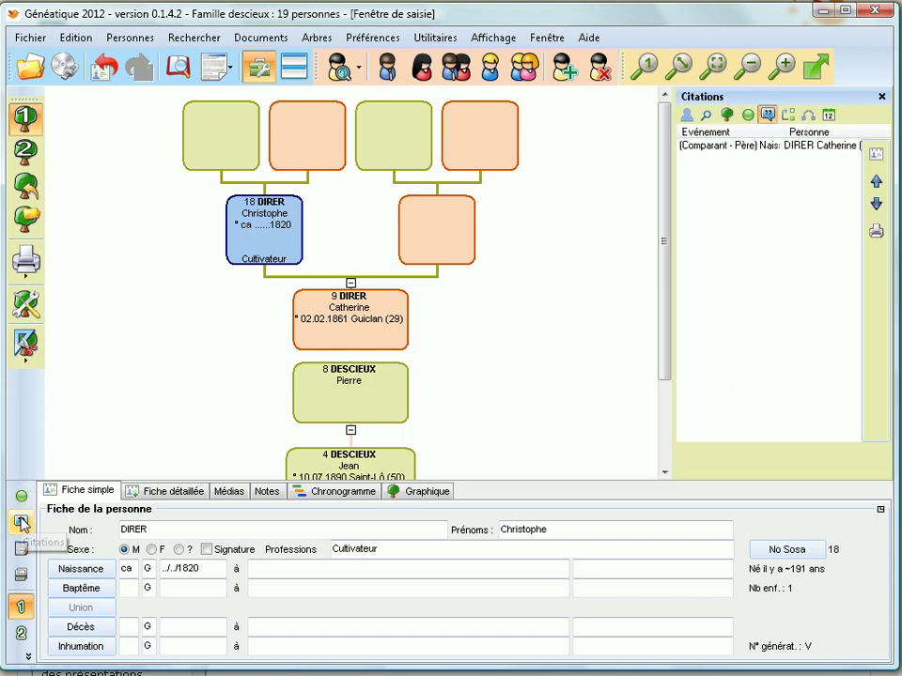
click(22, 522)
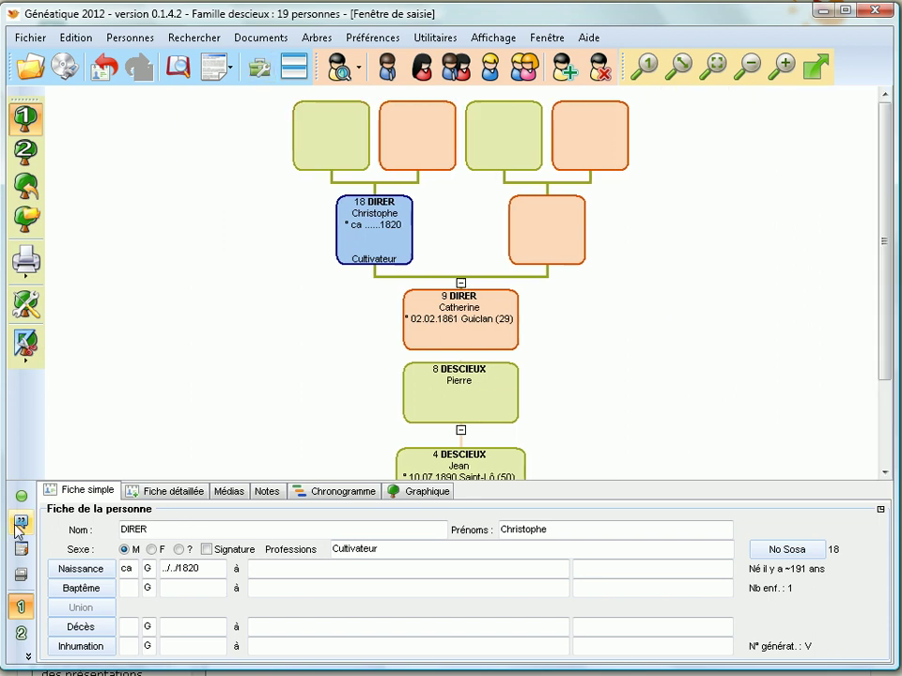
Step: Add the mother of person 9 in the tree, entering her surname and both first names, and create her record
click(521, 225)
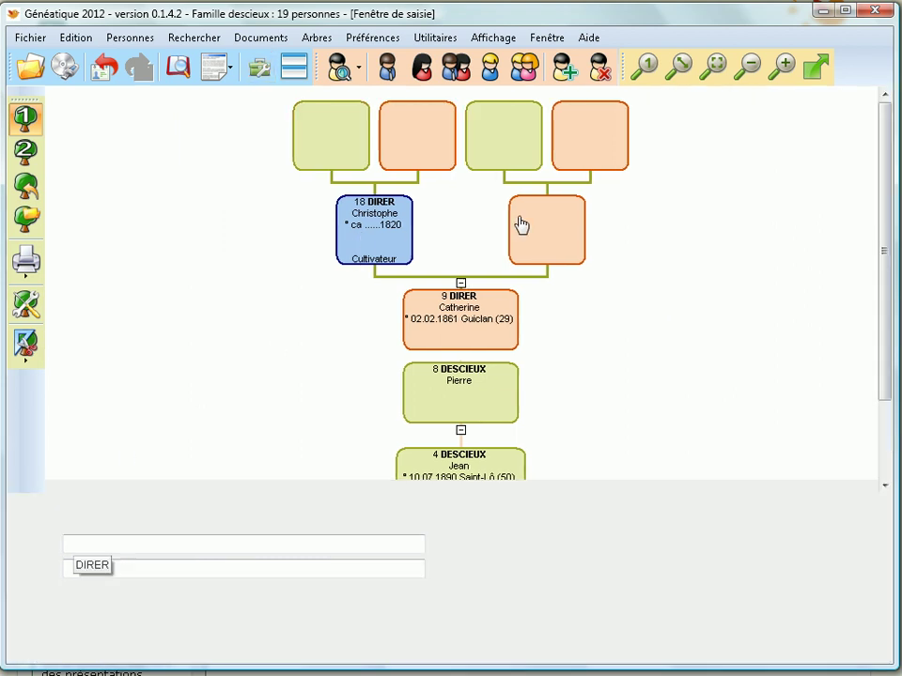
text(pENCREA)
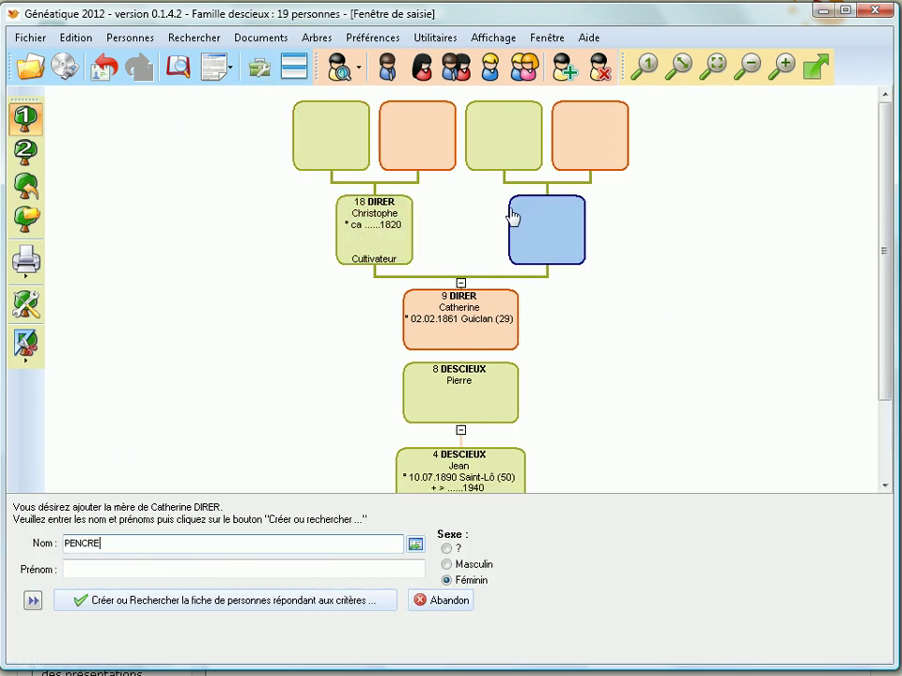
text(C'h)
key(Tab)
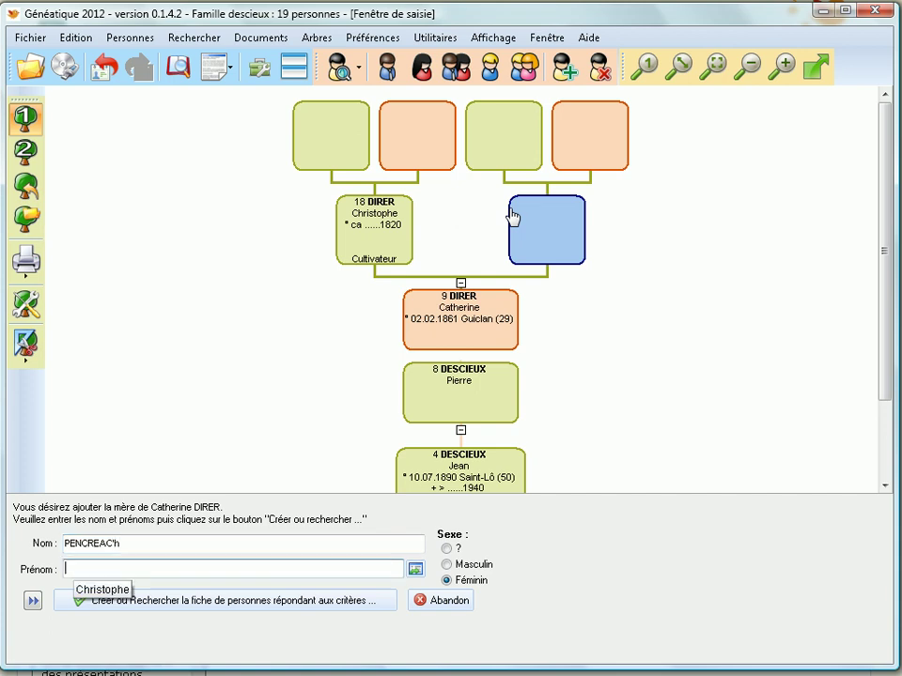
text(Ma)
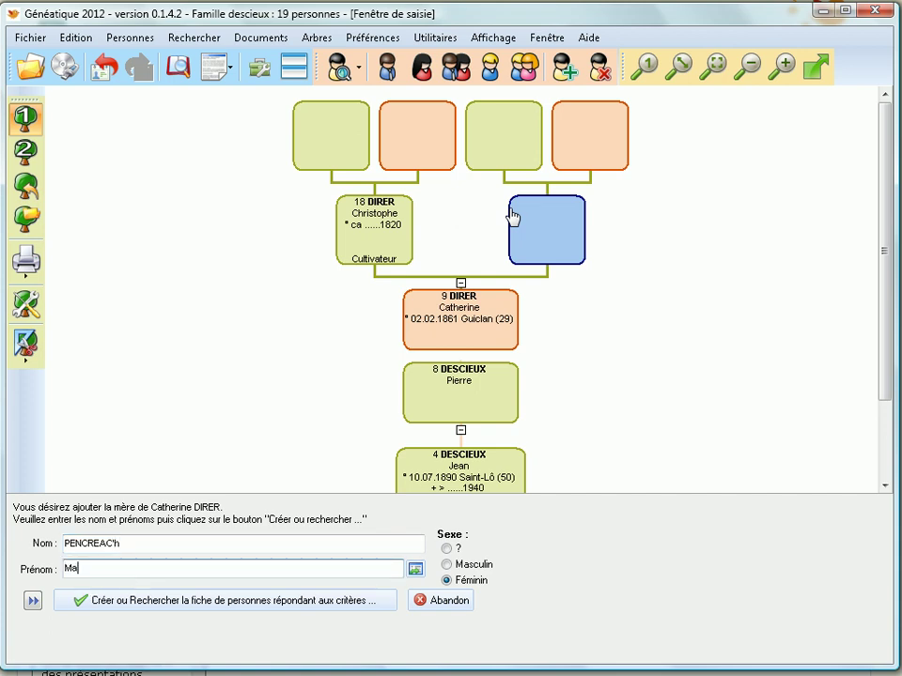
text(rguerite Yvonne)
key(Return)
key(Return)
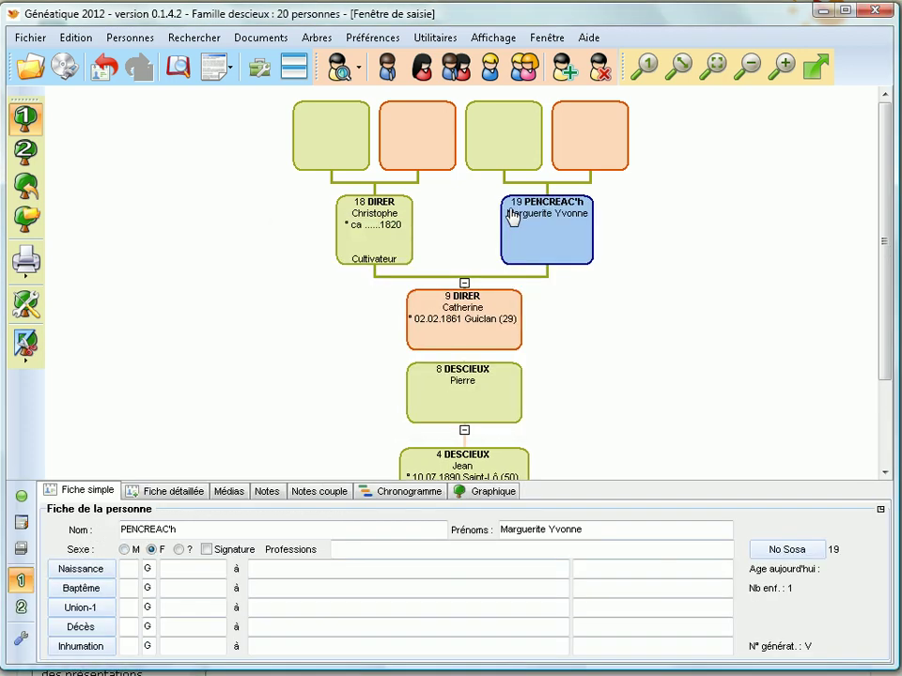
Step: Write a general note on person 4 stating that he "était au 4e régiment d'infanterie durant la première" world war
click(461, 338)
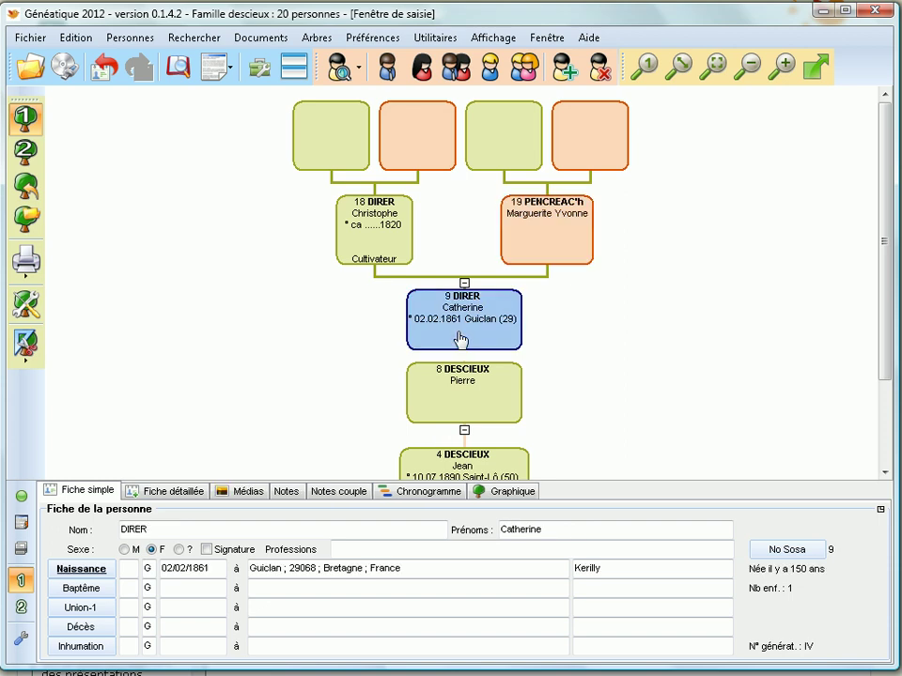
scroll(461, 297, down, 2)
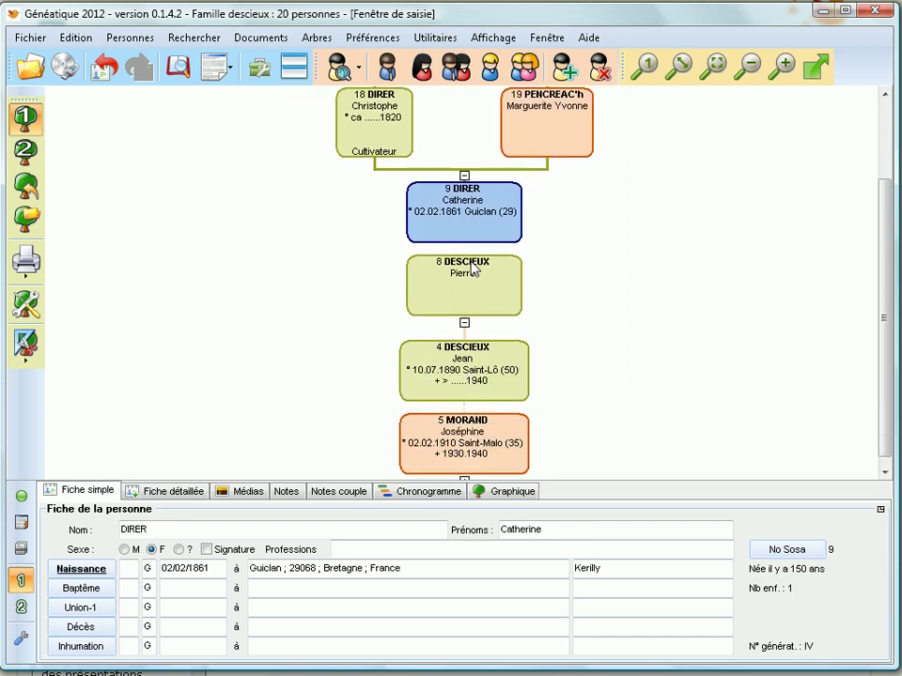
click(473, 369)
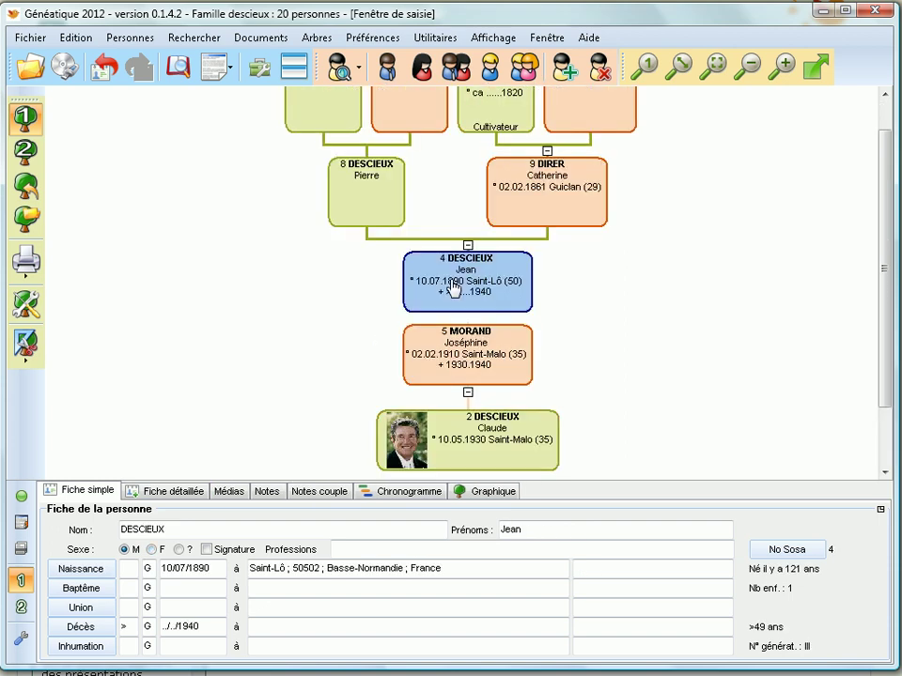
click(267, 492)
text(Jean Descieux était )
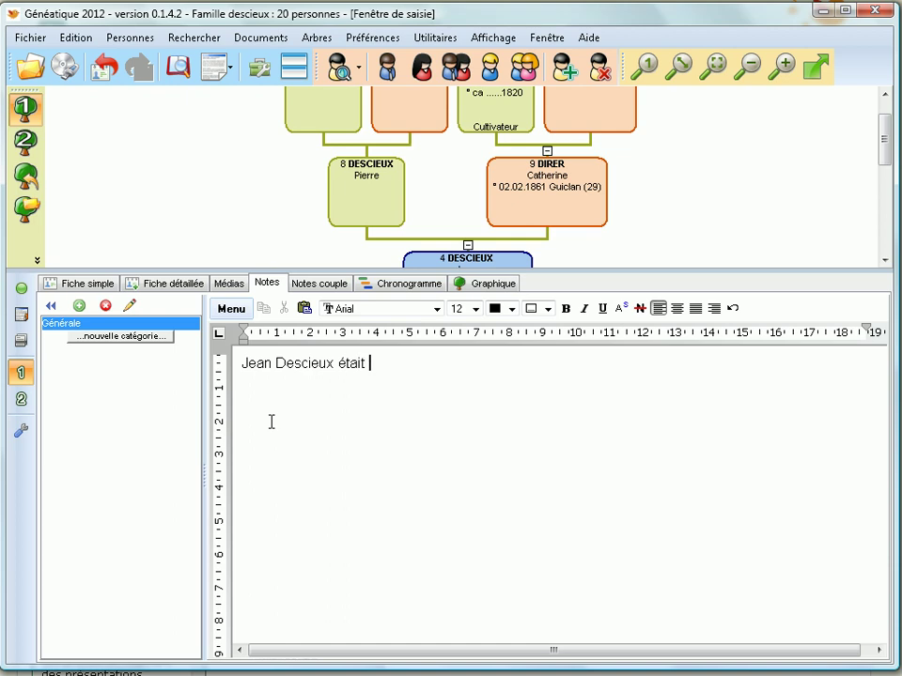
text(au 4e régiment d)
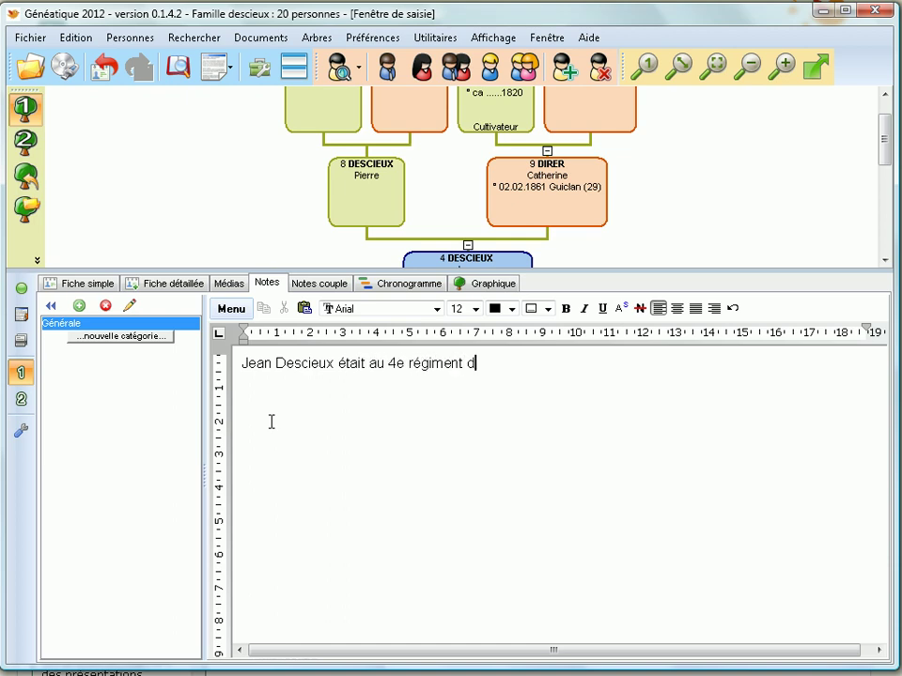
text('infanterie durant la première mo)
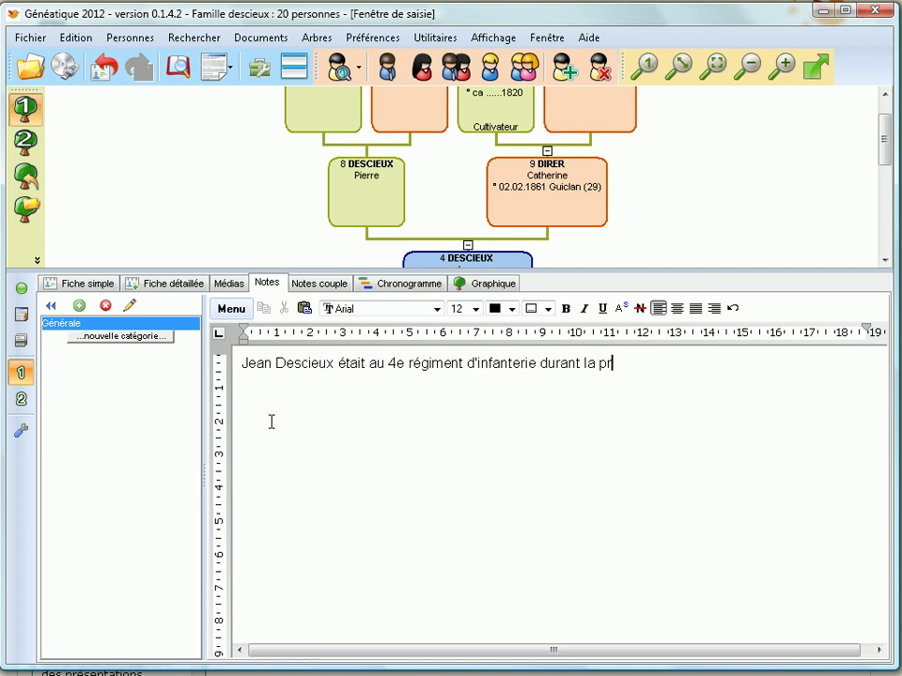
text(nd)
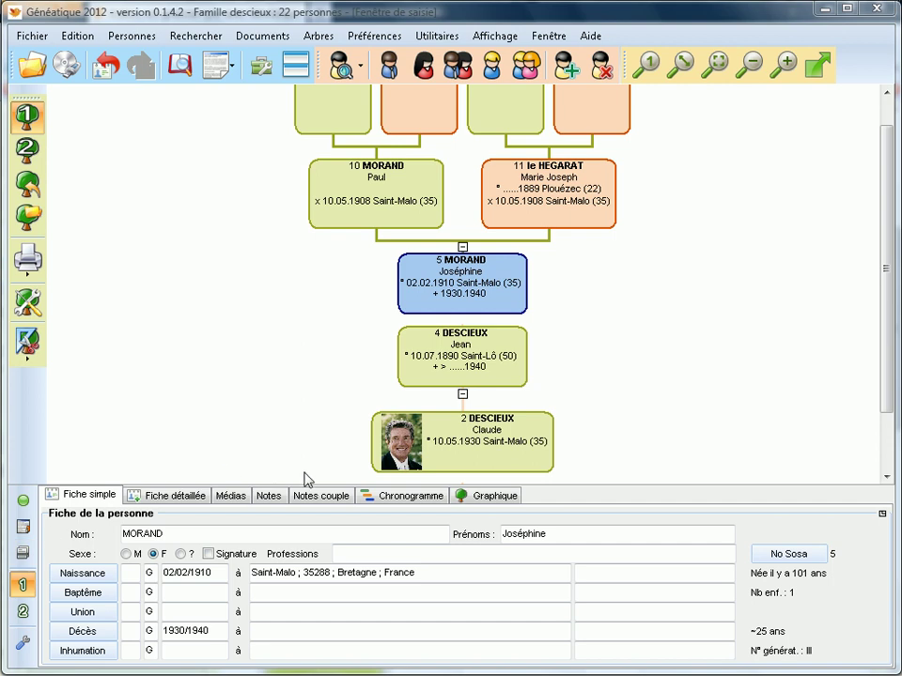
Step: Look up the departmental archives website for person 5's birthplace, Saint-Malo, and close the place chooser
click(443, 574)
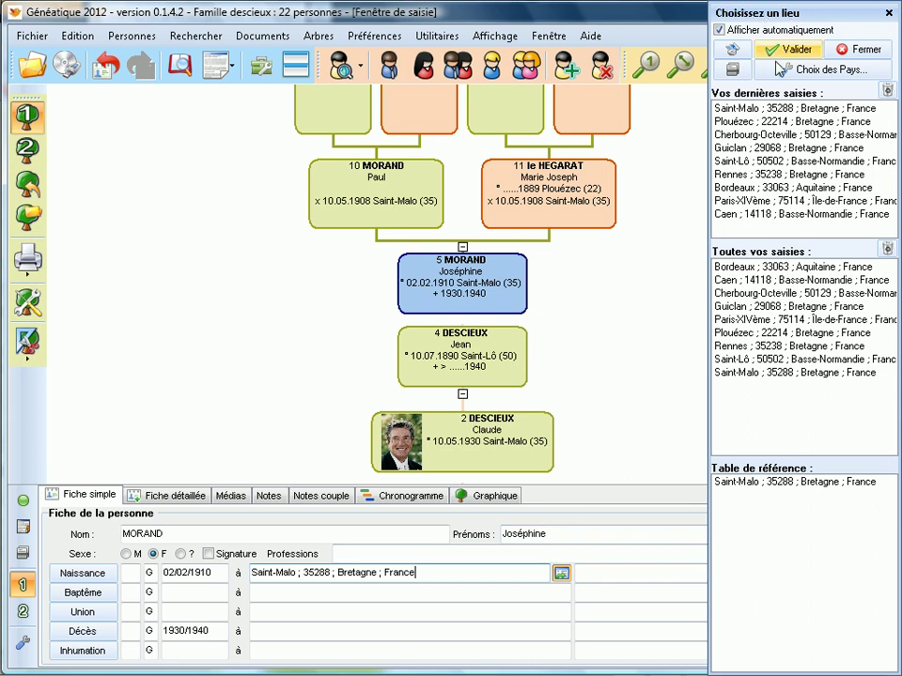
click(737, 71)
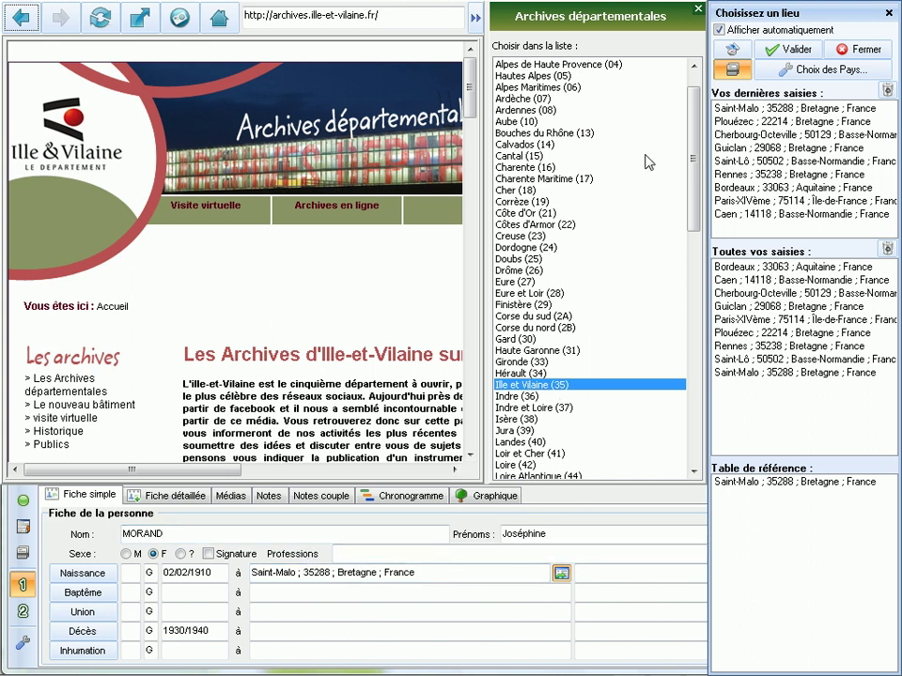
click(848, 55)
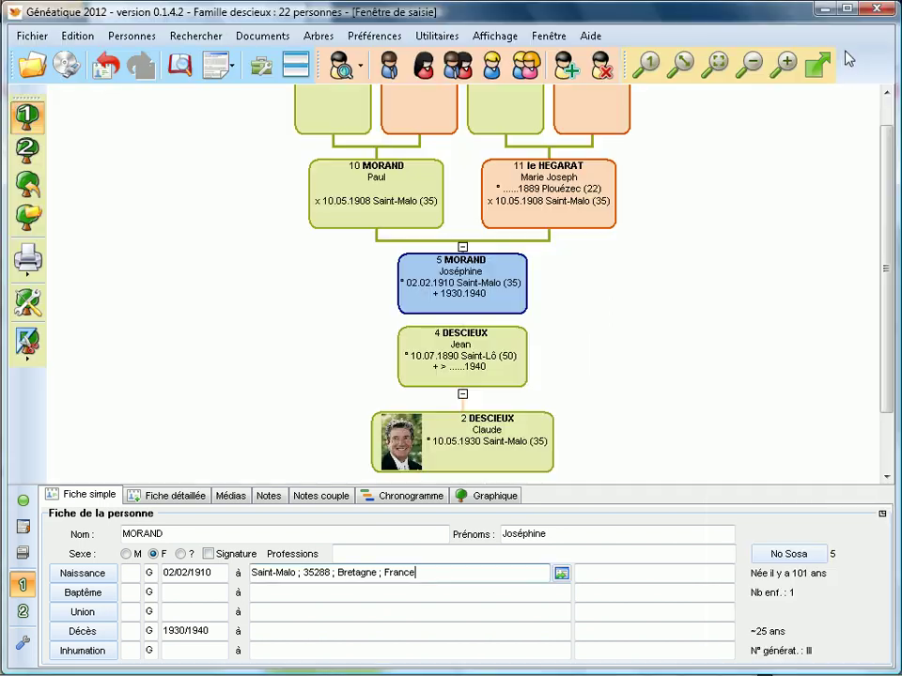
Step: Open the departmental archives website for person 11's birthplace, Plouézec, and hide the department list to widen the page
click(549, 202)
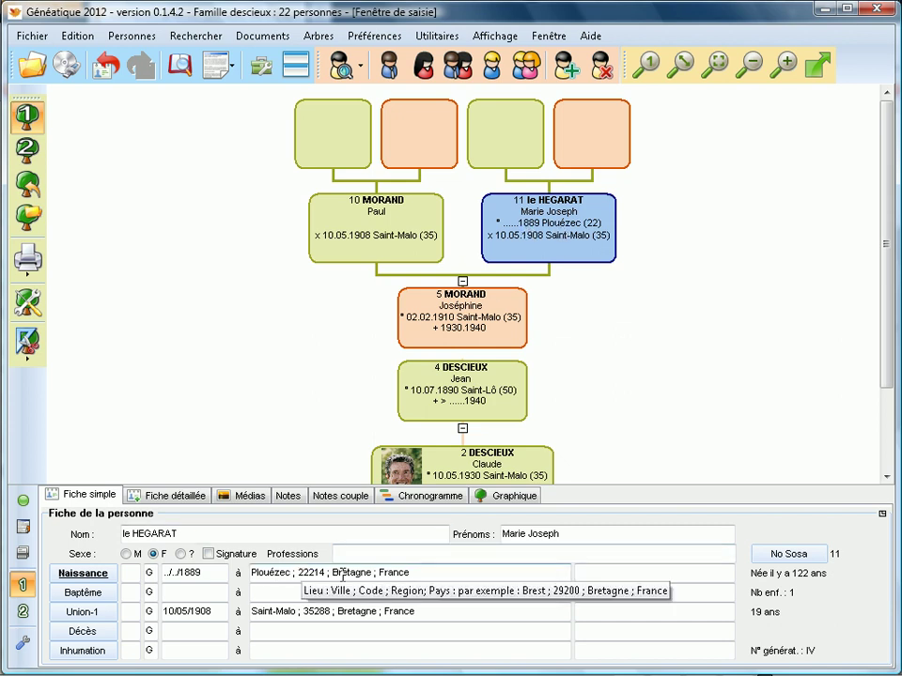
click(458, 575)
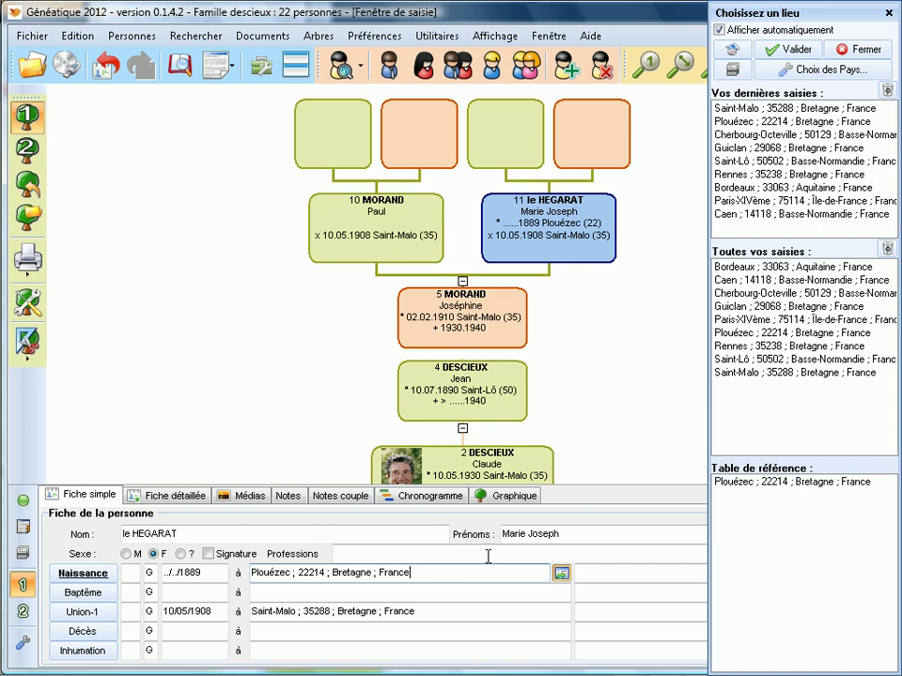
click(730, 71)
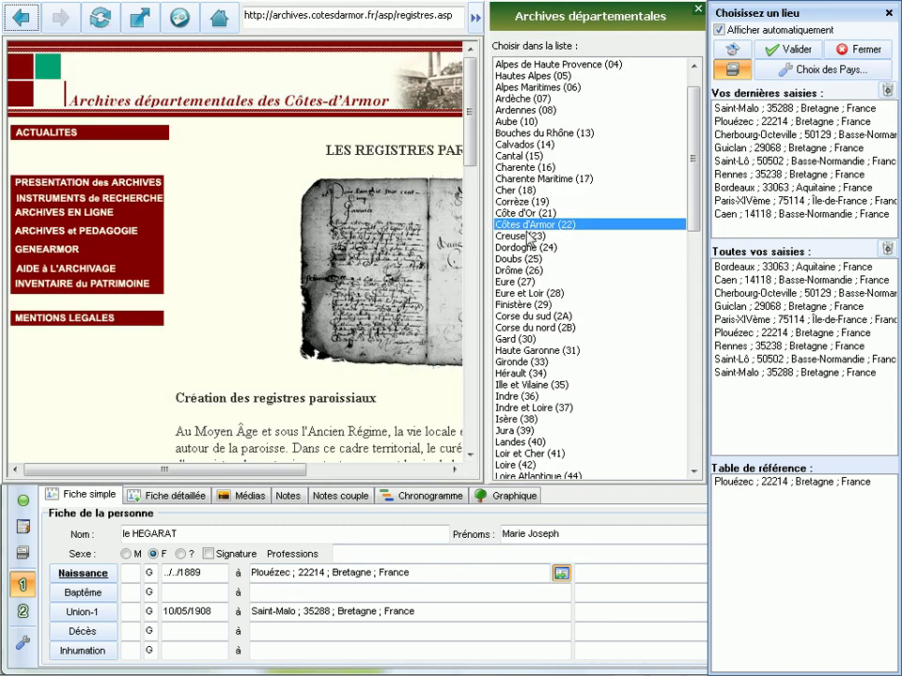
scroll(690, 178, up, 1)
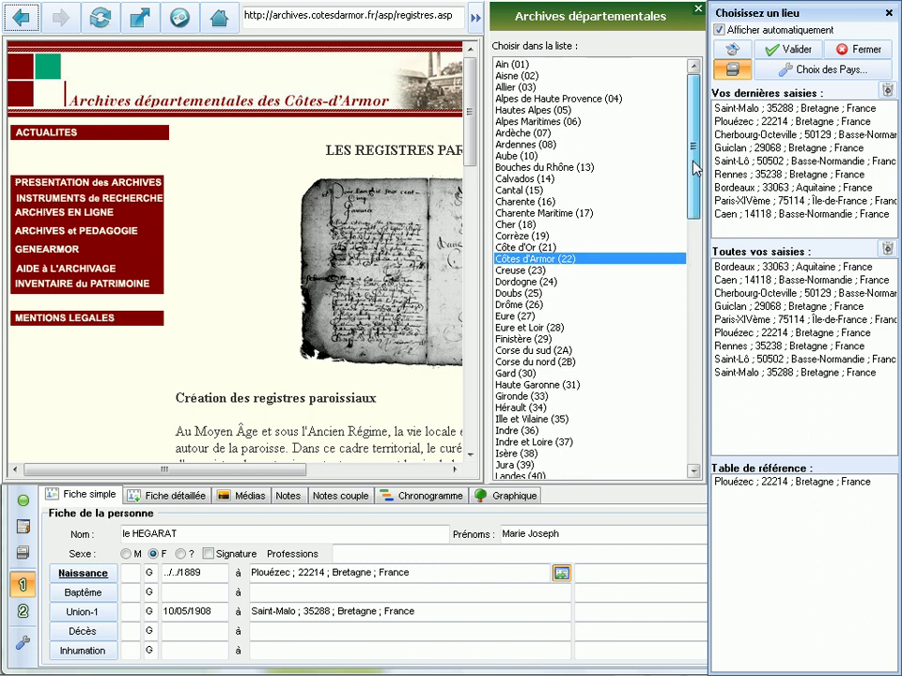
scroll(697, 159, down, 1)
scroll(703, 153, up, 1)
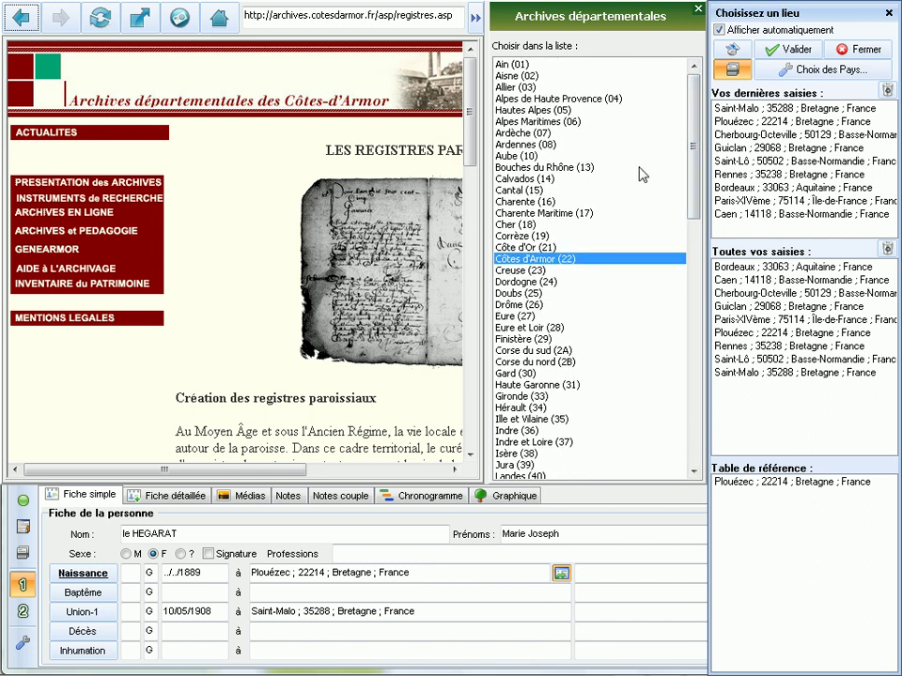
click(477, 19)
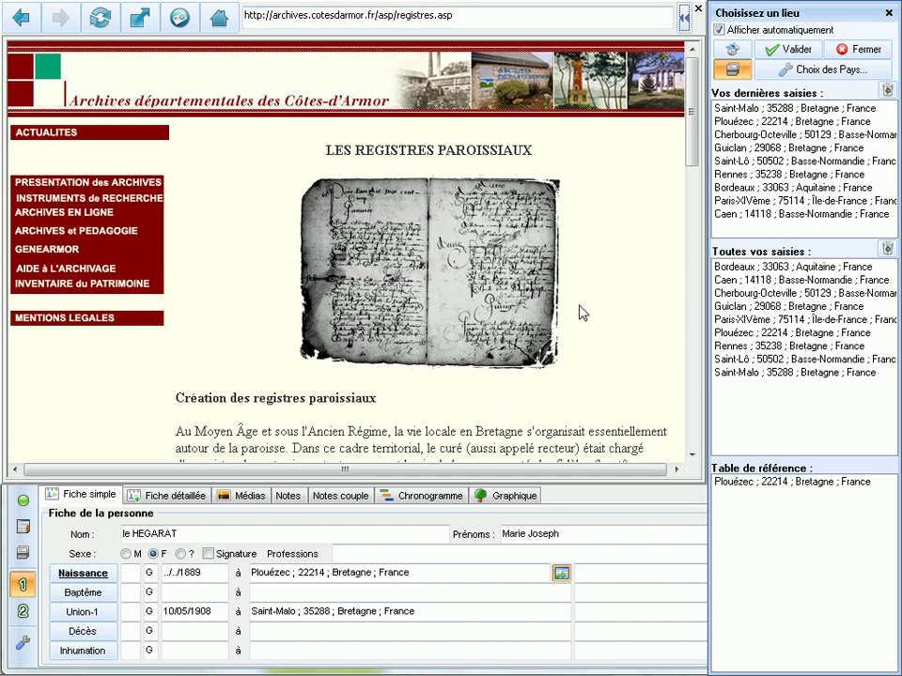
Step: Enter the online parish and civil registers of Côtes-d'Armor without registering and accept the conditions of use
scroll(680, 166, down, 4)
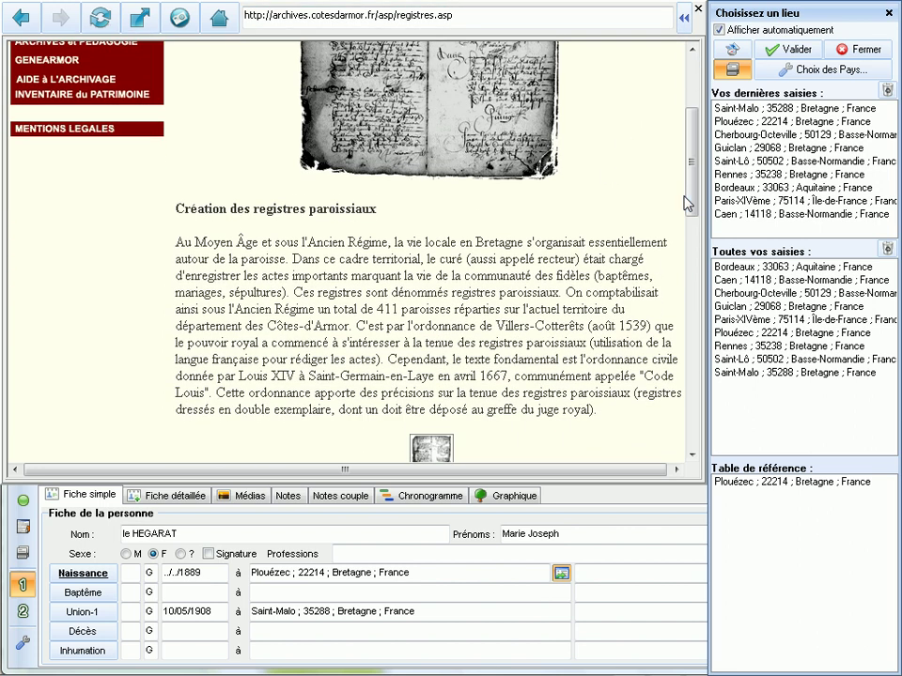
click(455, 169)
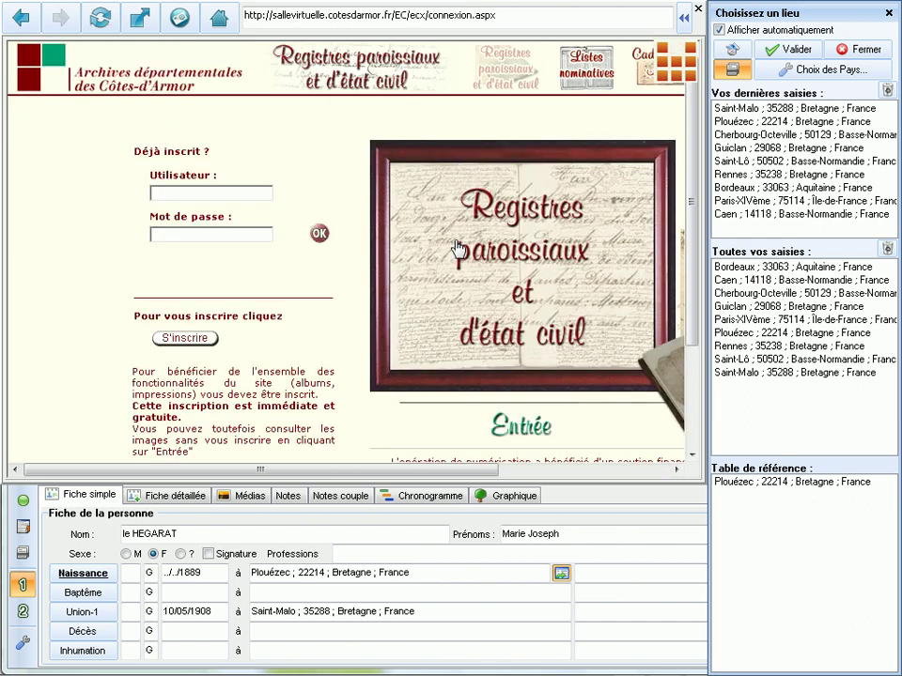
click(496, 425)
scroll(505, 379, down, 5)
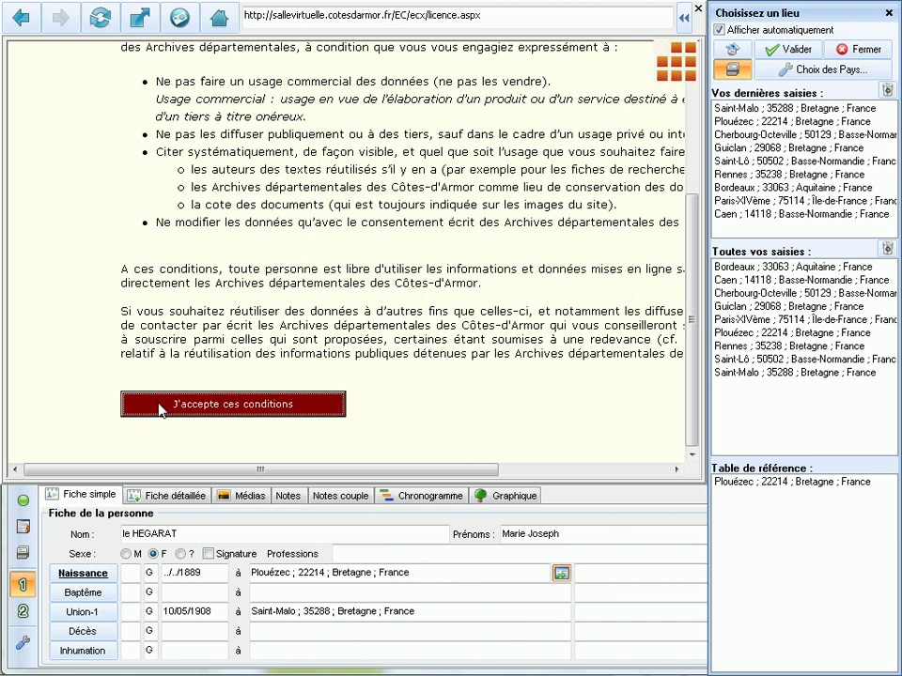
click(161, 405)
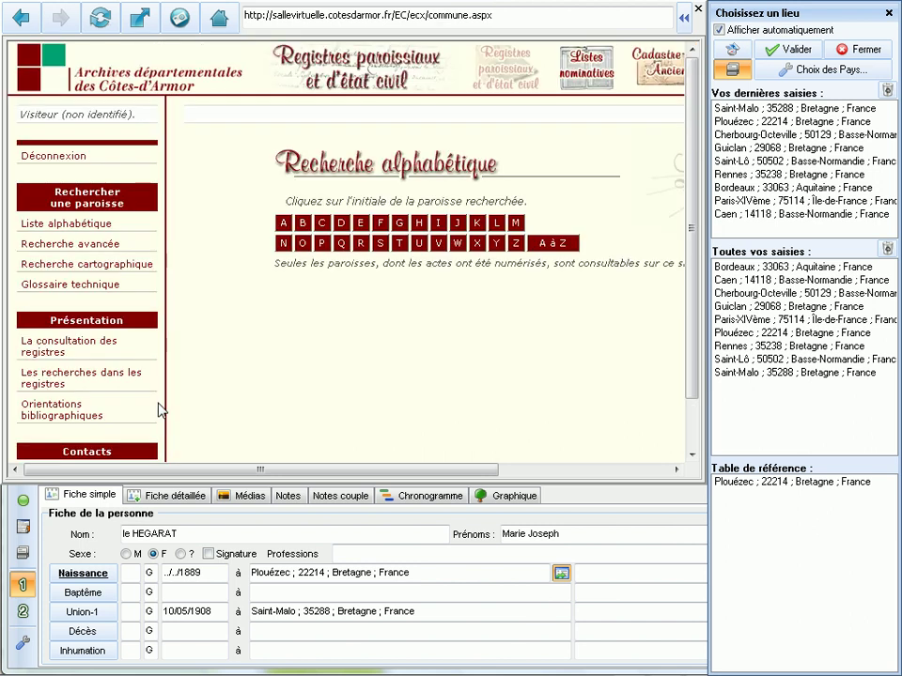
Step: Find the parish of Plouézec in the alphabetical search under P and open its list of registers
click(324, 245)
scroll(324, 252, down, 8)
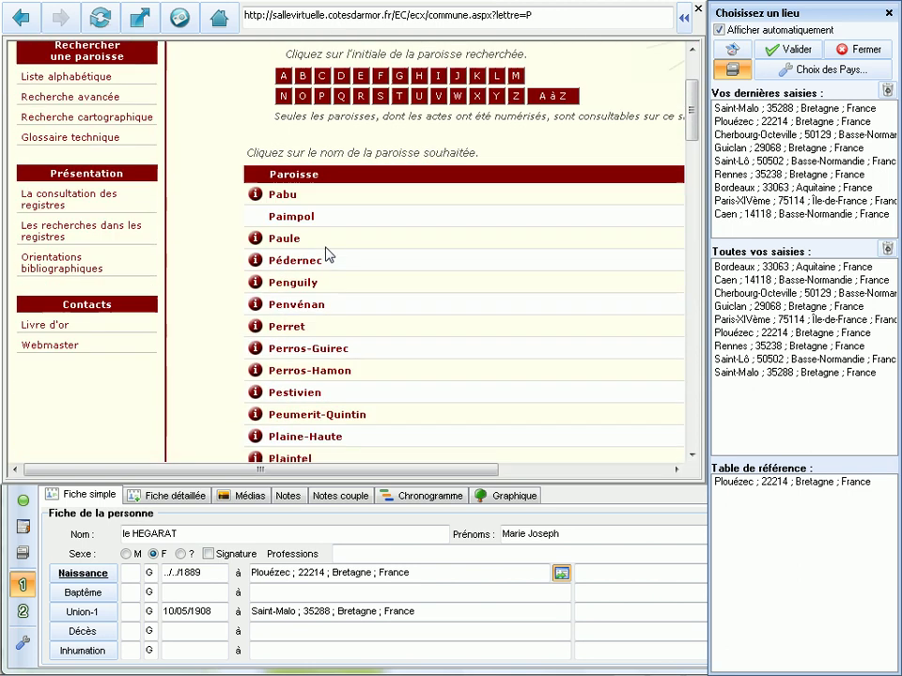
scroll(328, 259, down, 5)
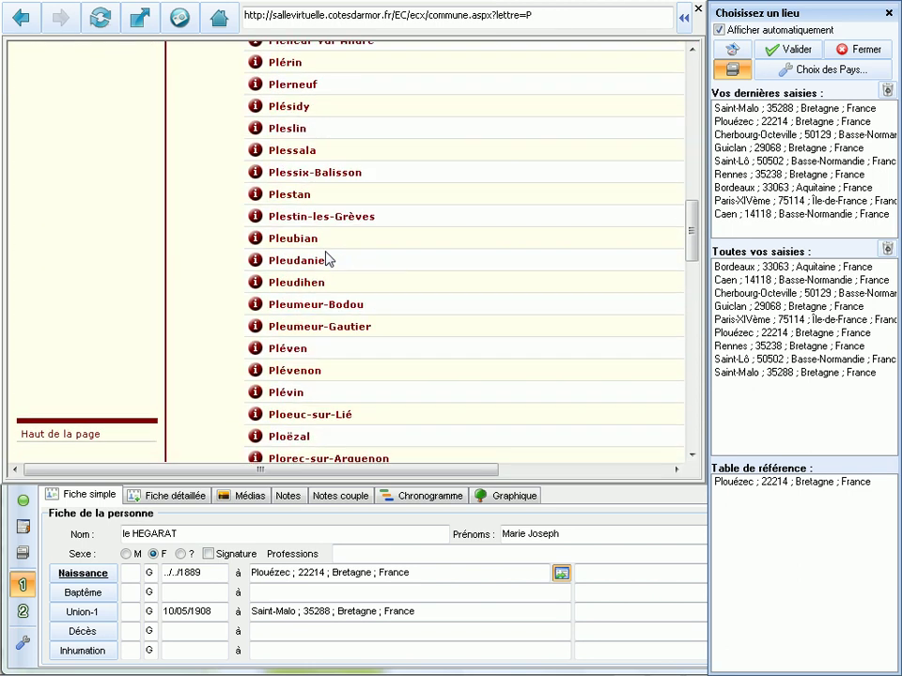
scroll(329, 265, down, 1)
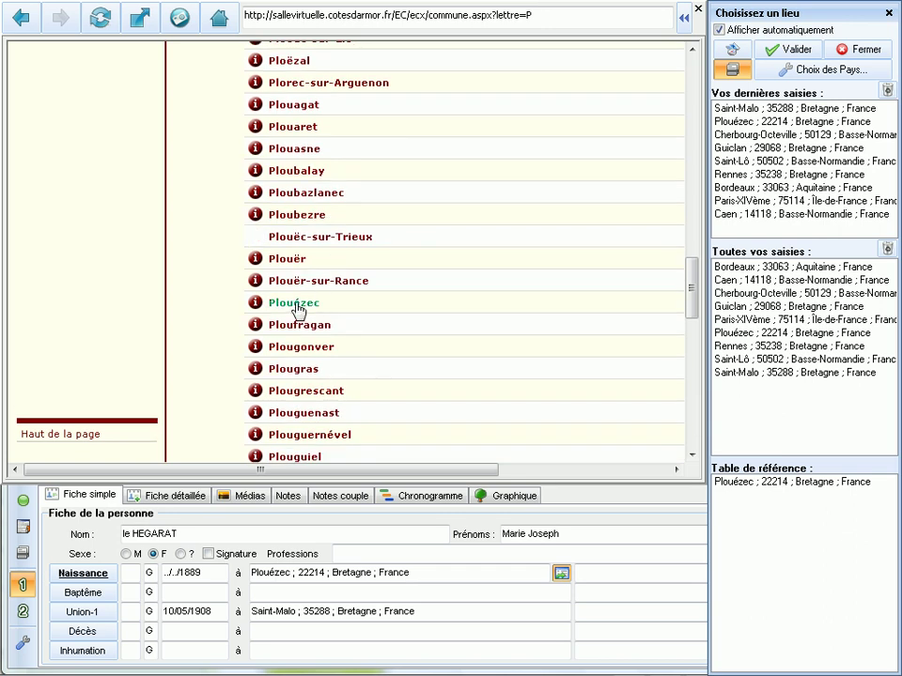
click(300, 309)
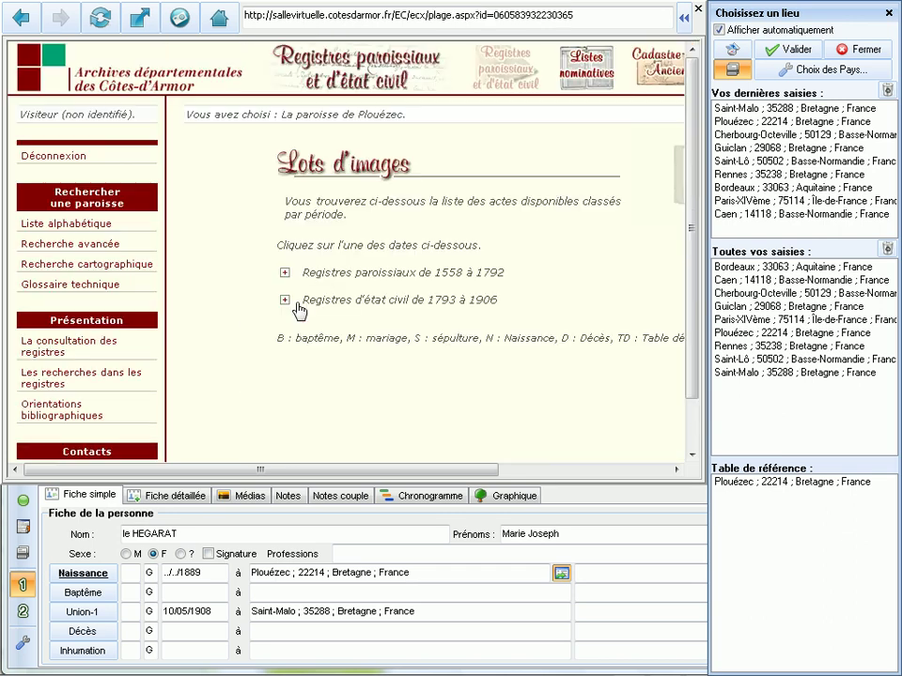
Step: Expand the civil registers from 1793 to 1906 and open the images of the 1888–1890 birth lot
click(469, 304)
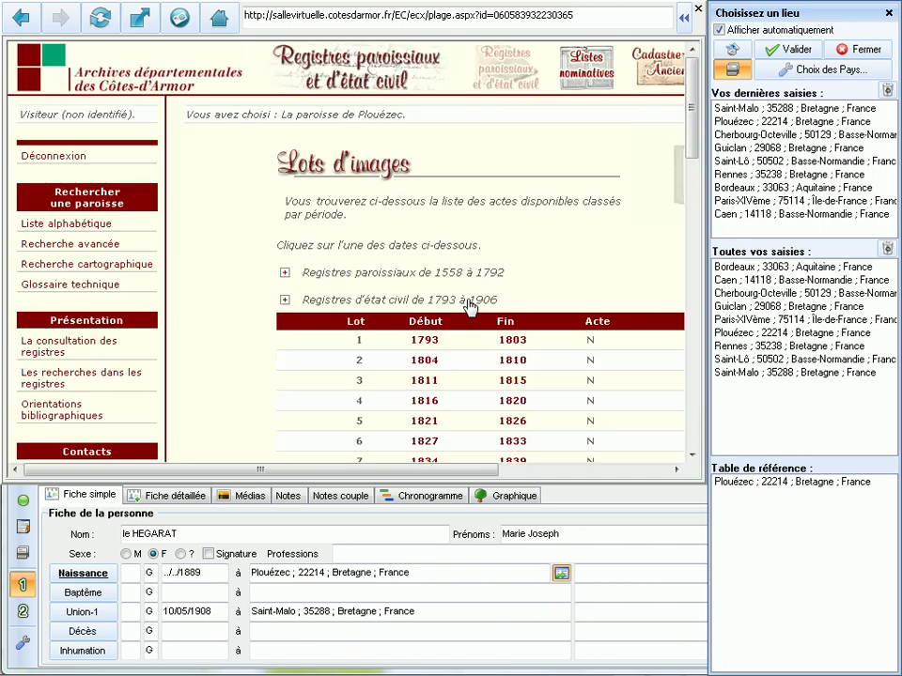
scroll(470, 304, down, 10)
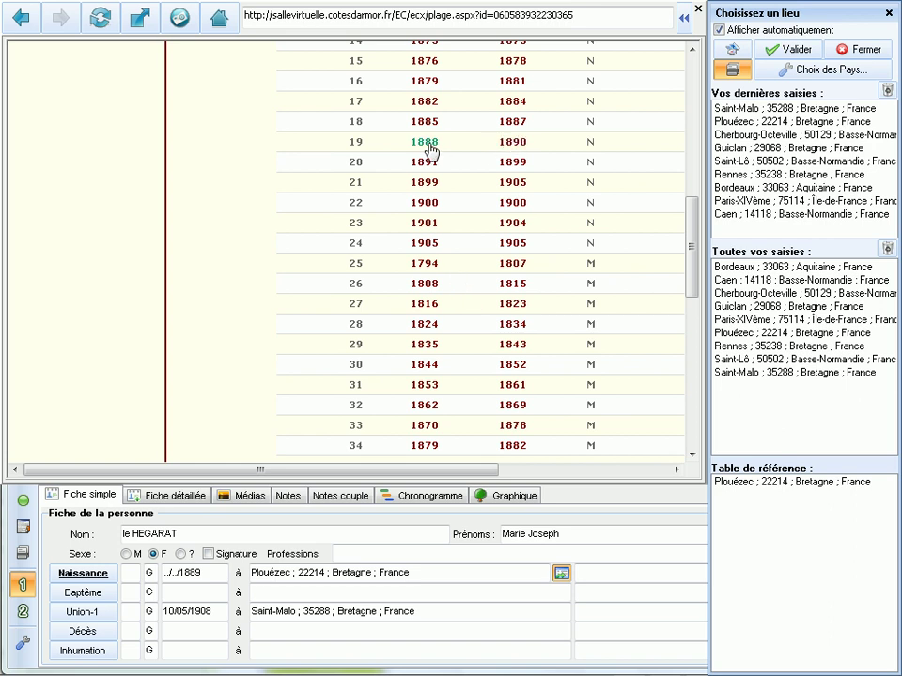
click(426, 143)
click(489, 283)
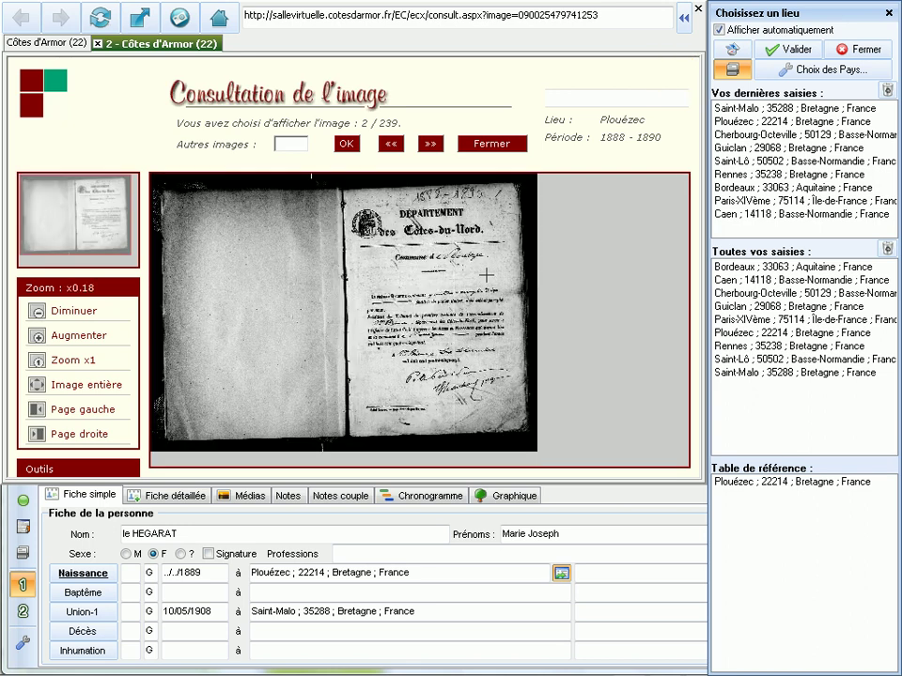
Step: Advance through the birth register to image 5 of 239
click(431, 144)
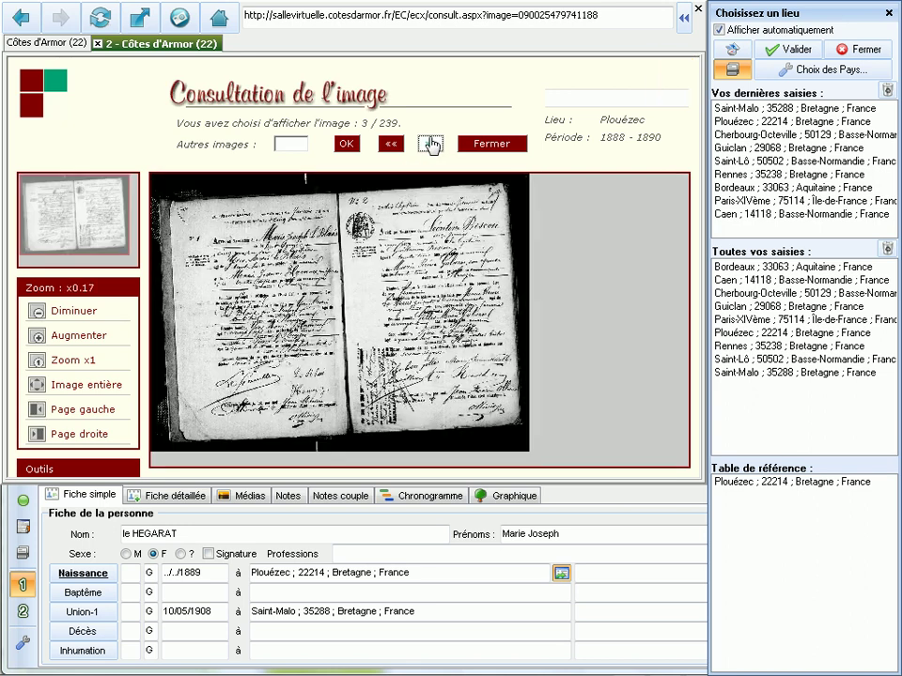
click(431, 144)
click(431, 144)
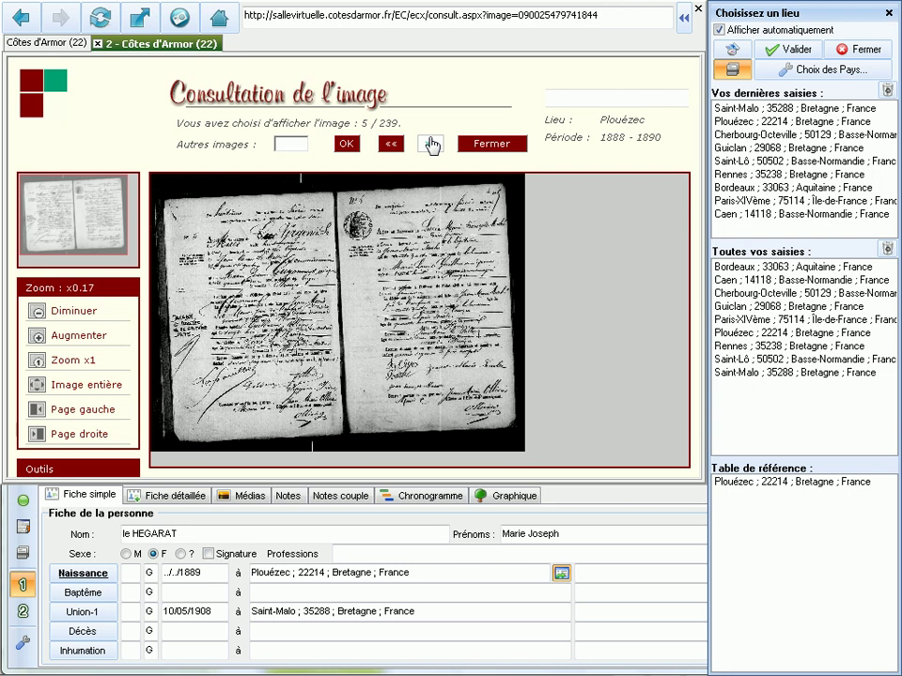
Step: Enlarge the archive viewer to full screen, examine the right-hand birth record at x0.50 zoom, and fit the whole image again
click(138, 20)
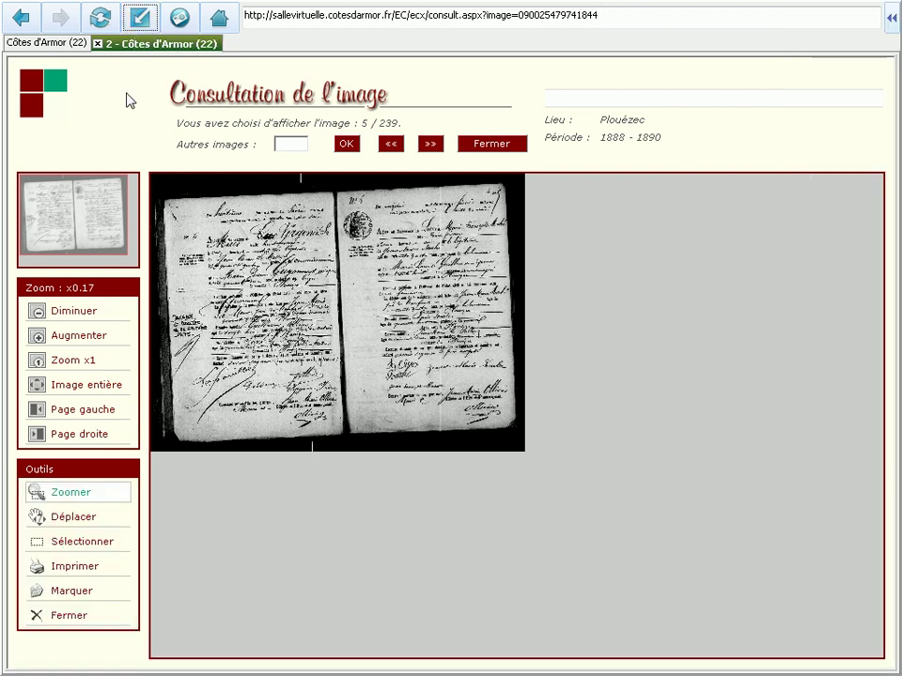
click(72, 393)
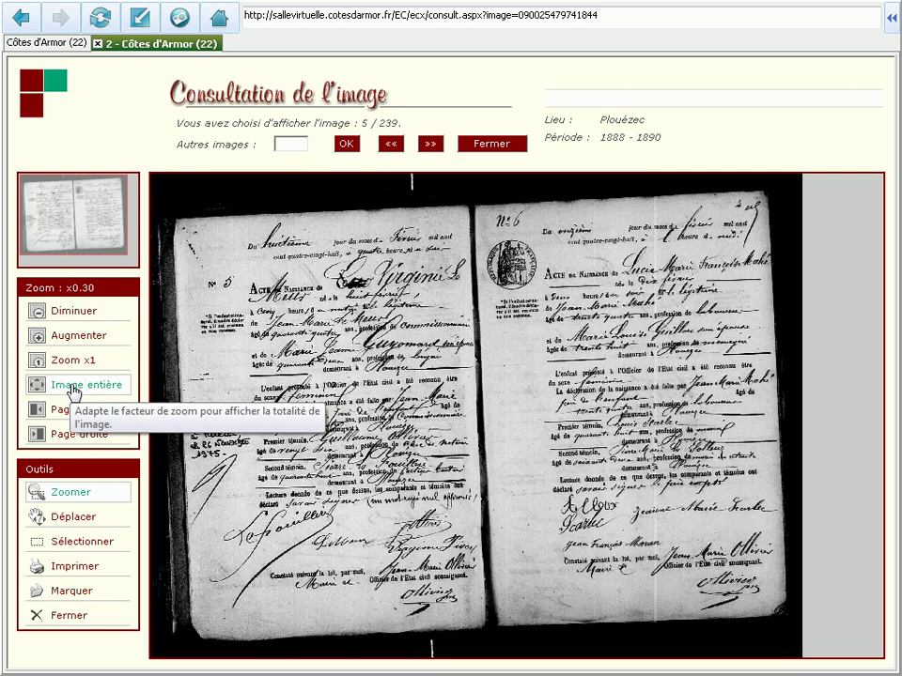
click(71, 338)
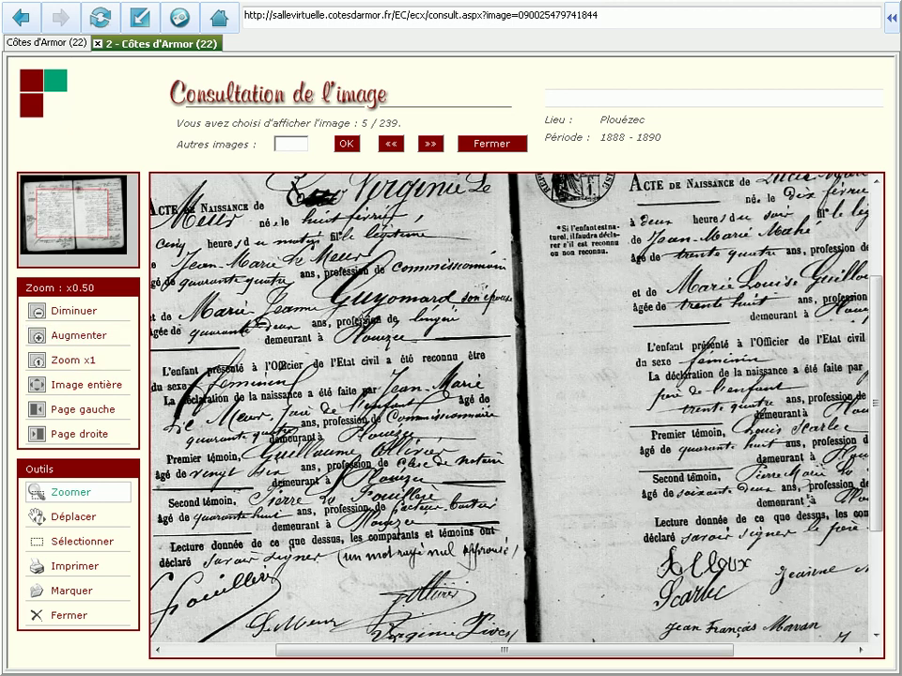
drag(887, 367, 879, 288)
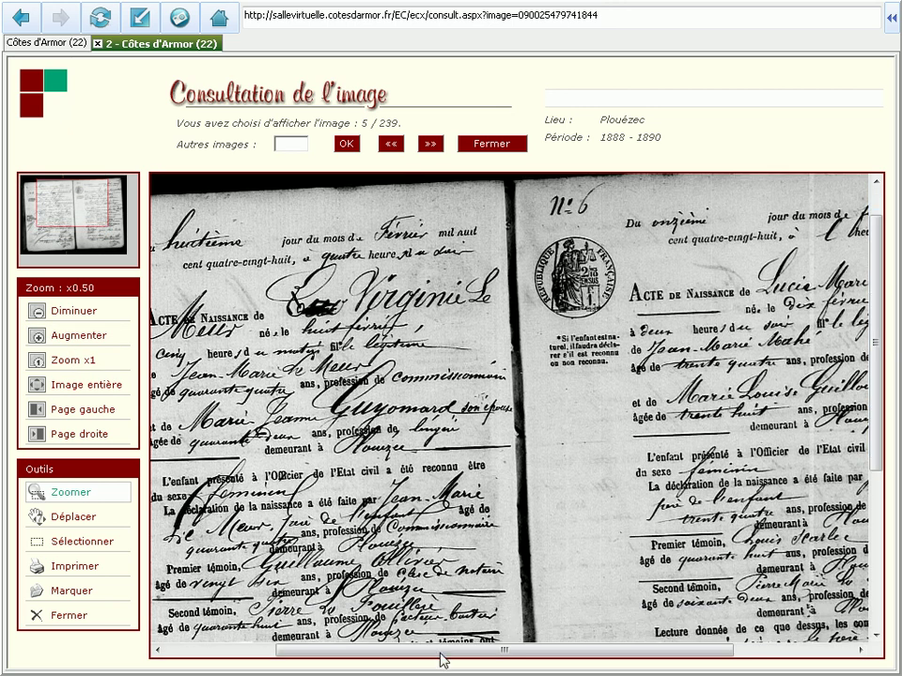
drag(441, 660, 569, 657)
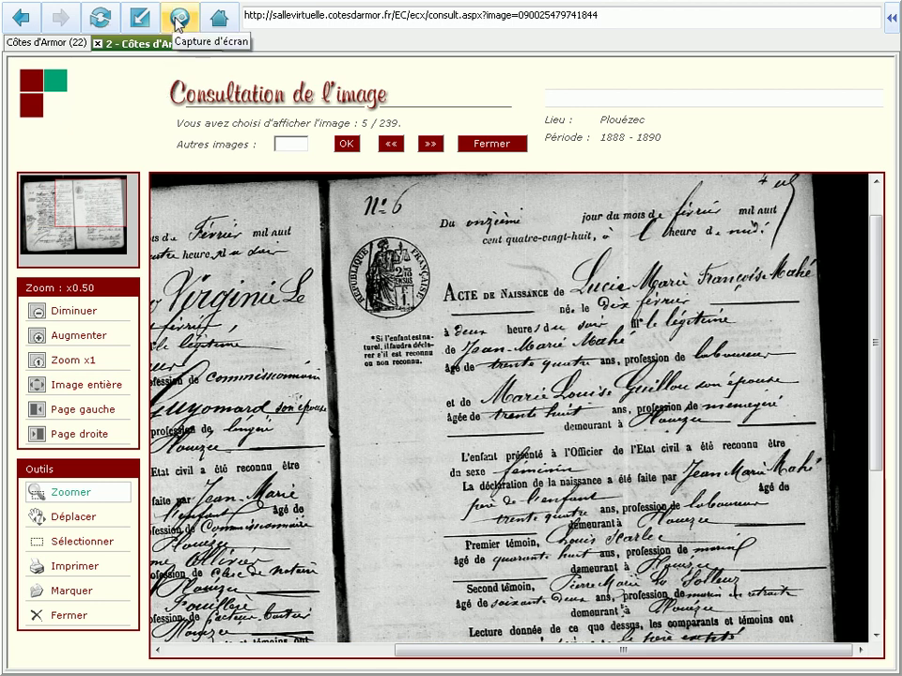
click(79, 392)
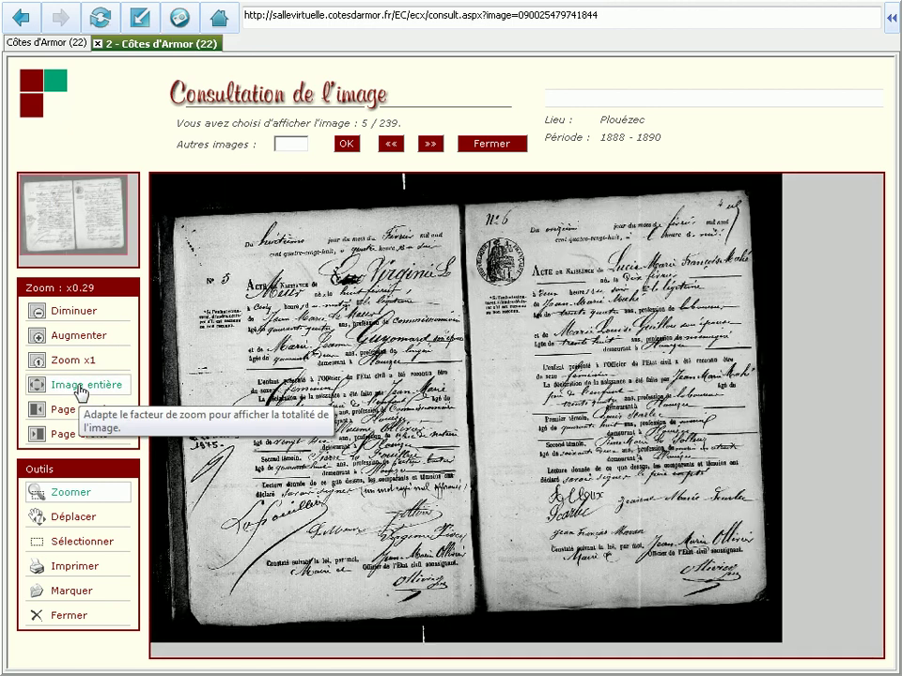
Step: Capture the right-hand page with birth record No. 6 from the register image into the photo retouching tools
click(180, 17)
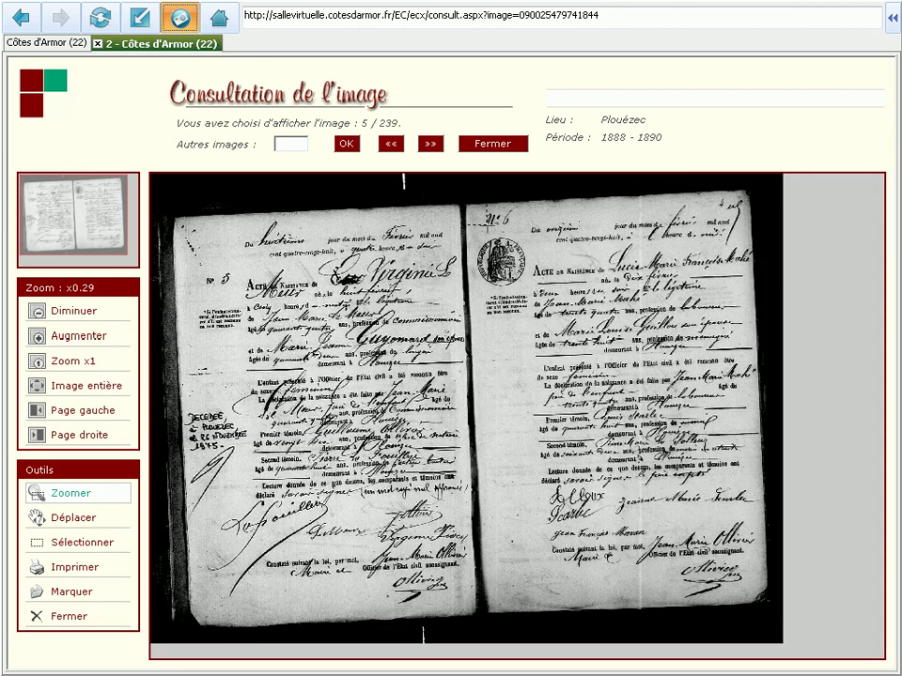
mouse_move(477, 201)
mouse_down()
mouse_move(775, 588)
mouse_move(772, 617)
mouse_move(761, 608)
mouse_up()
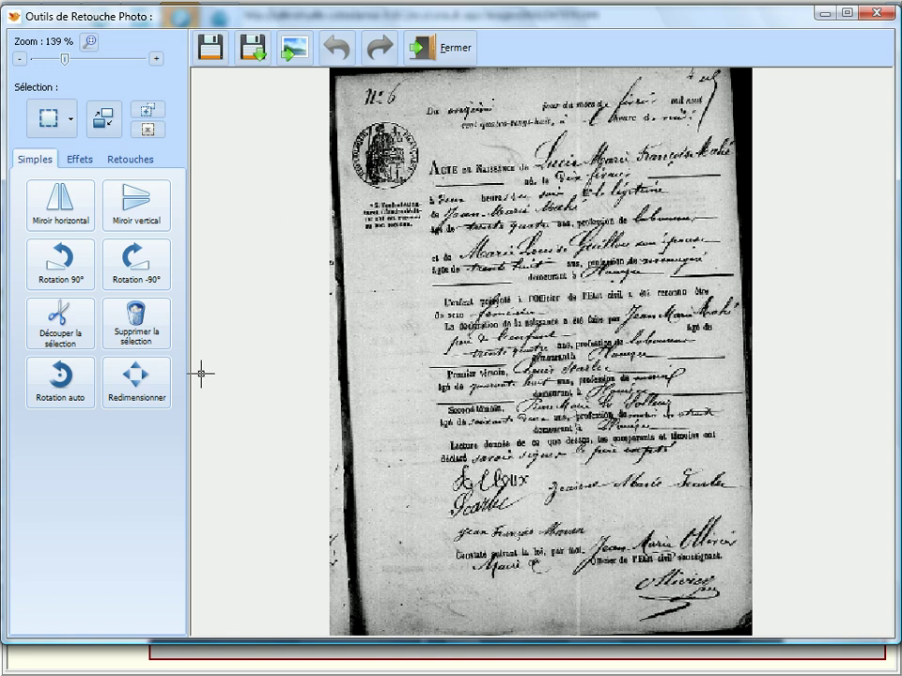
Step: Rotate the captured record through a full turn to the left in 90° increments and show the available image effects
click(41, 275)
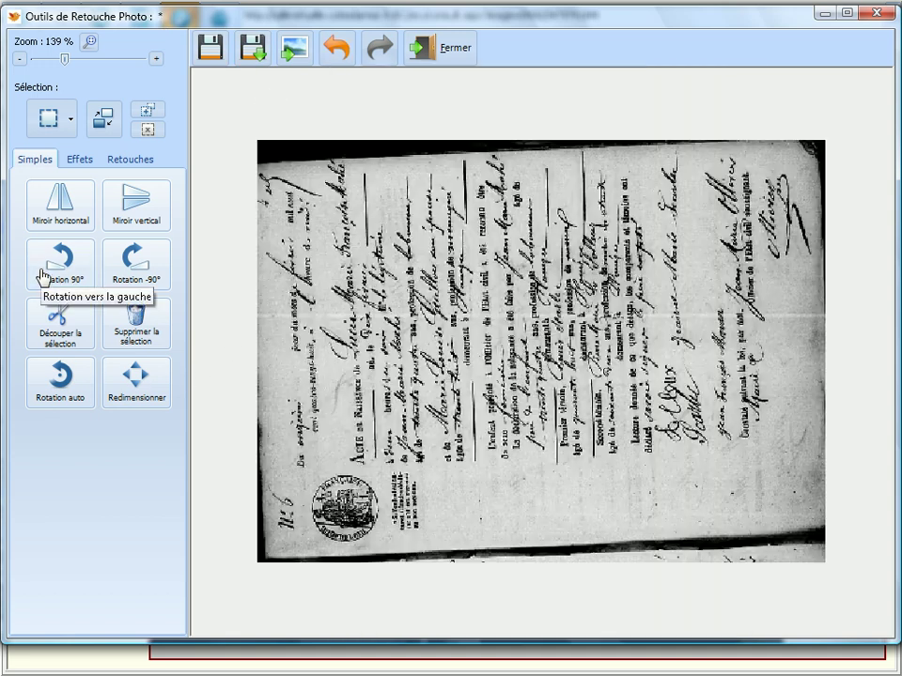
click(42, 275)
click(41, 275)
click(41, 274)
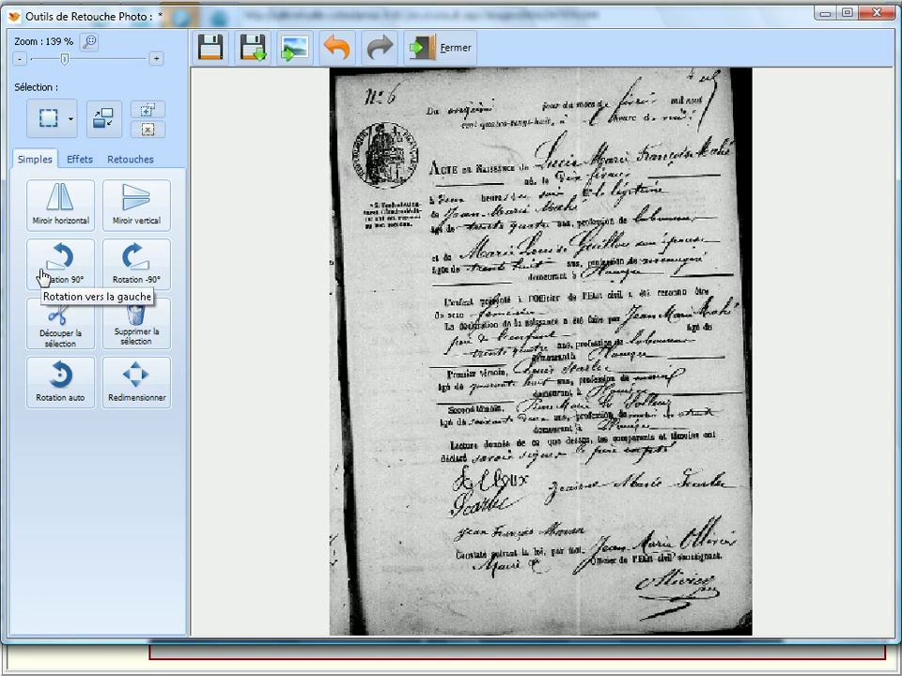
click(125, 159)
click(93, 160)
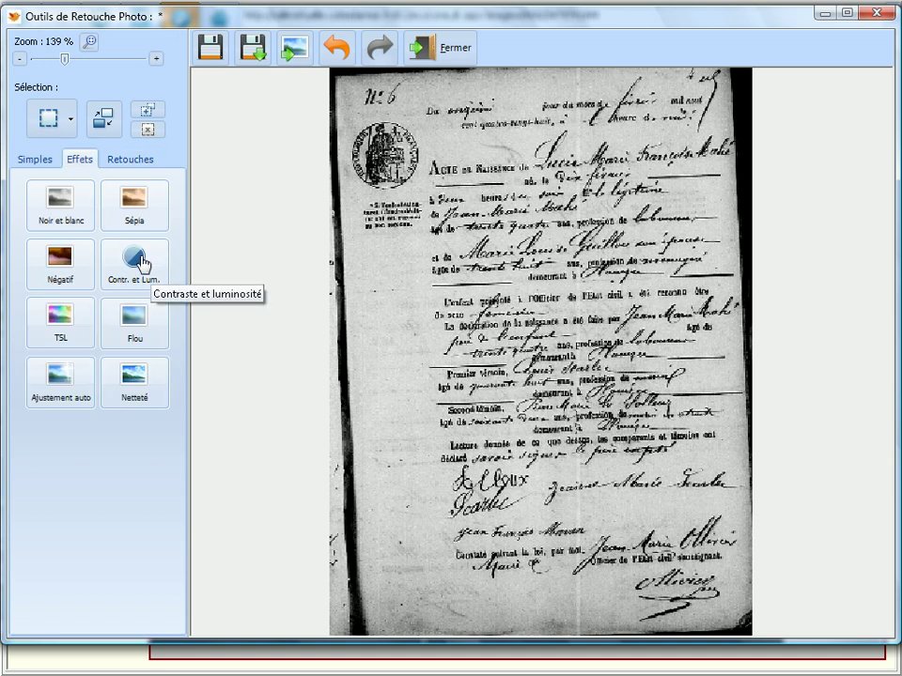
Step: Browse the Famille folder as the save location for the captured record, cancel saving, and close the retouching tools without keeping the image
click(211, 49)
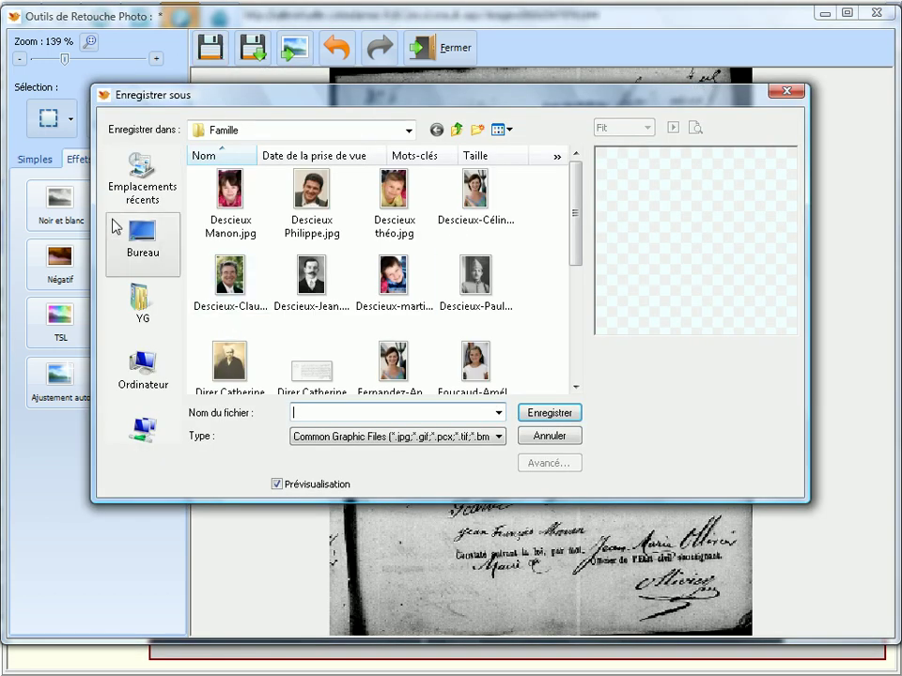
drag(573, 226, 573, 313)
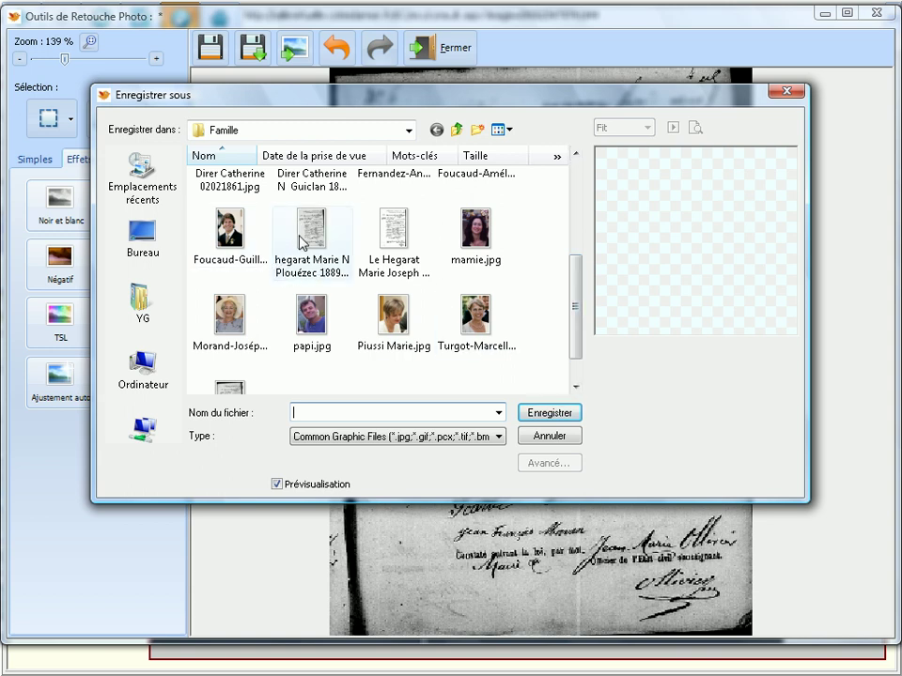
click(526, 437)
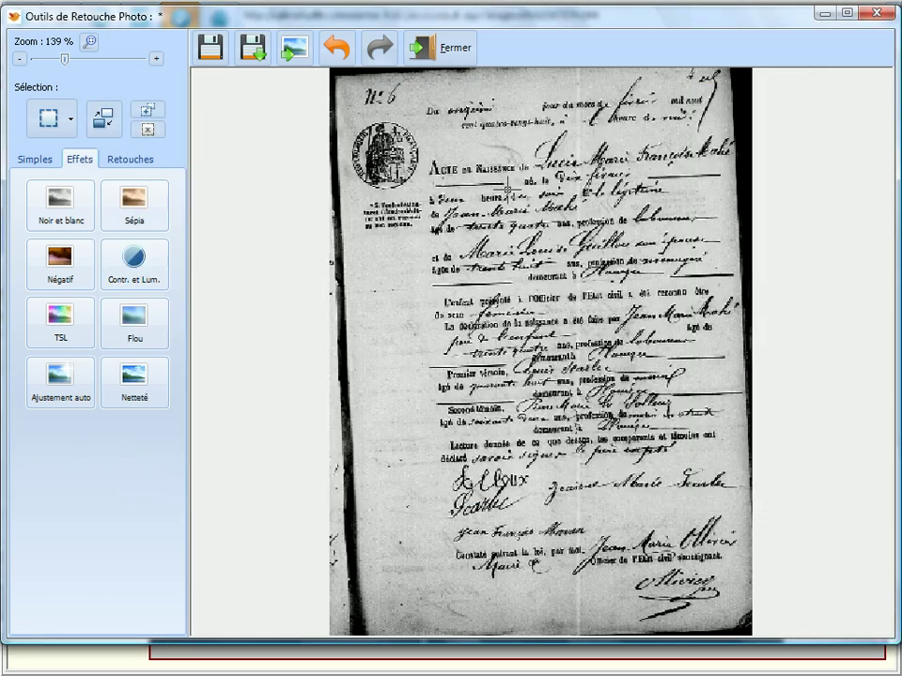
click(465, 54)
click(493, 377)
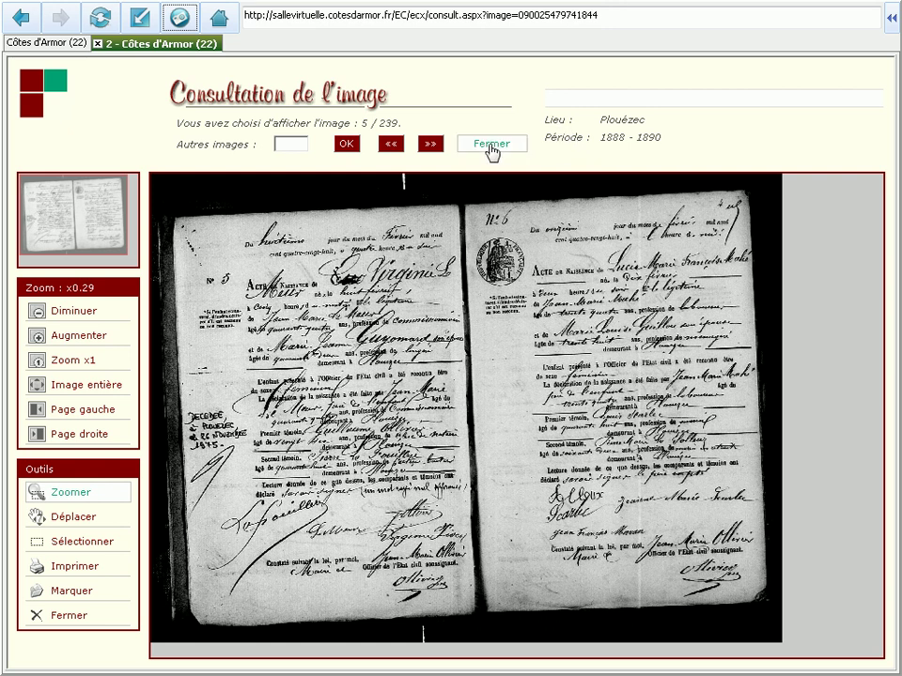
Step: Close the departmental archives viewer and the place chooser to return to the family tree
click(893, 21)
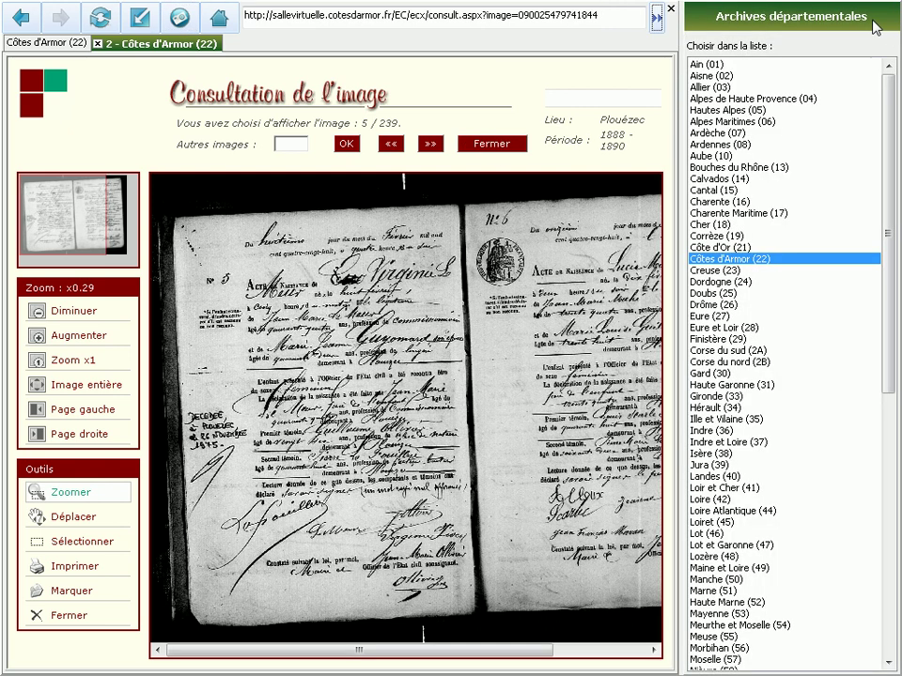
click(671, 9)
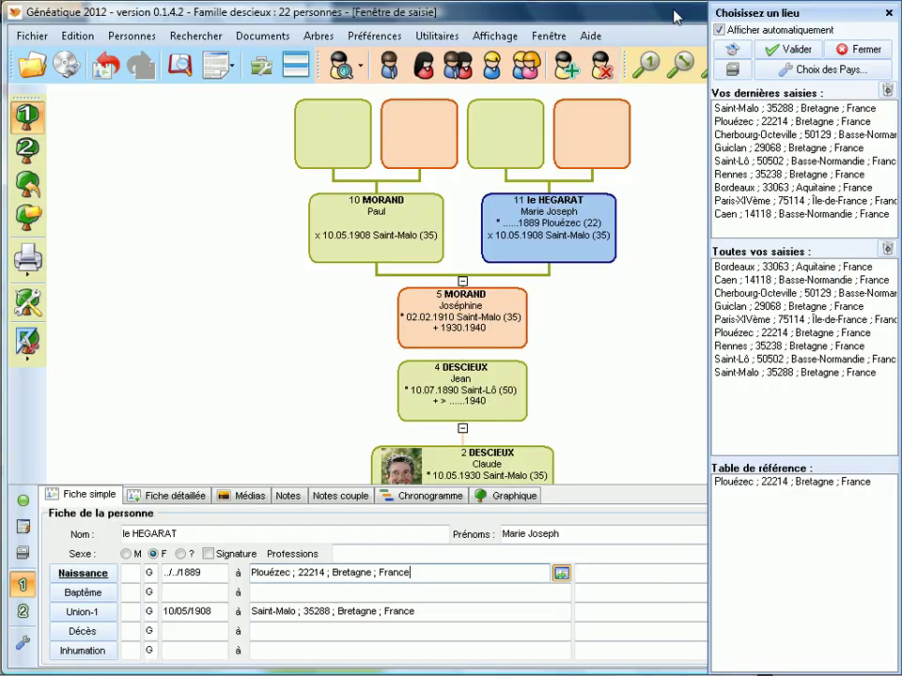
click(858, 48)
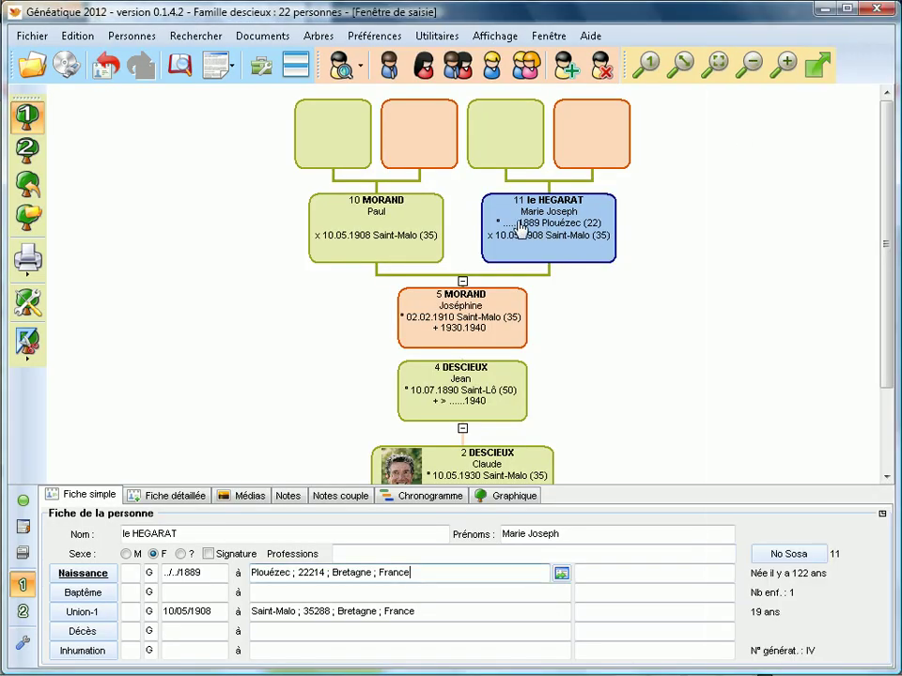
Step: View the detailed birth entry of person 11 with its notes and attached record image, and return to the simple form
click(82, 575)
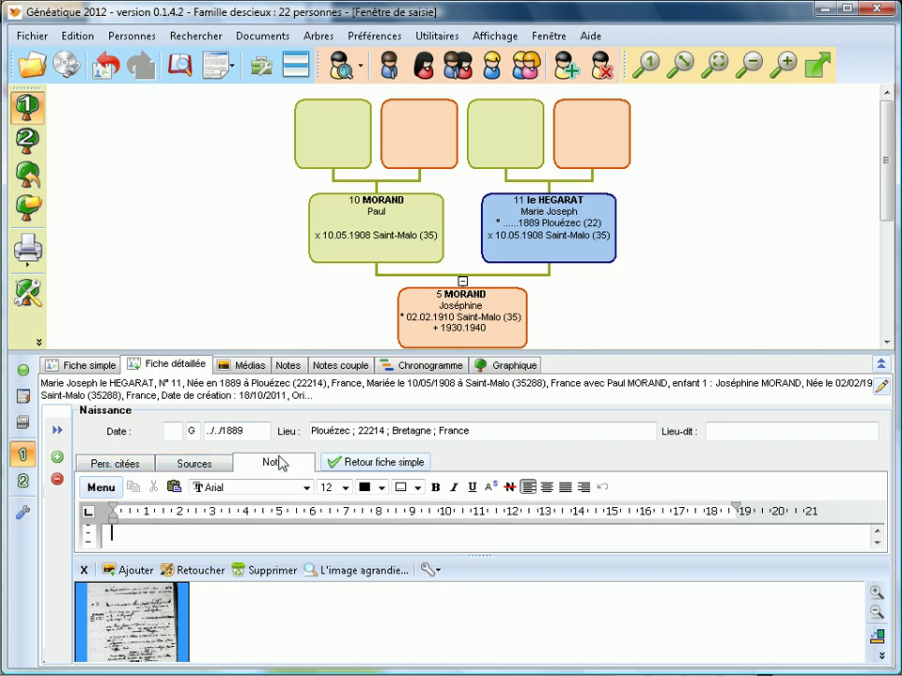
click(89, 366)
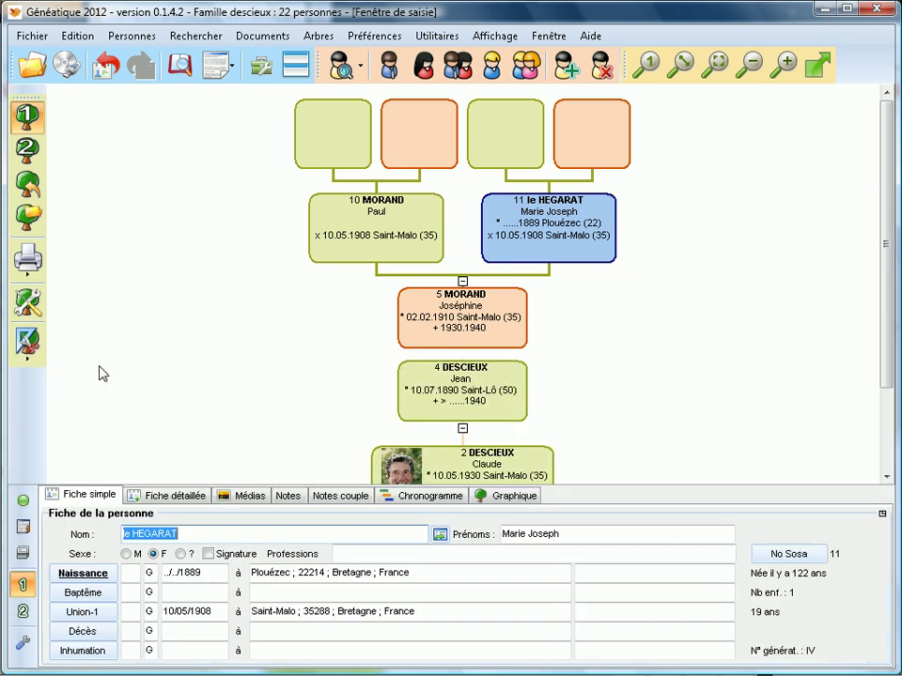